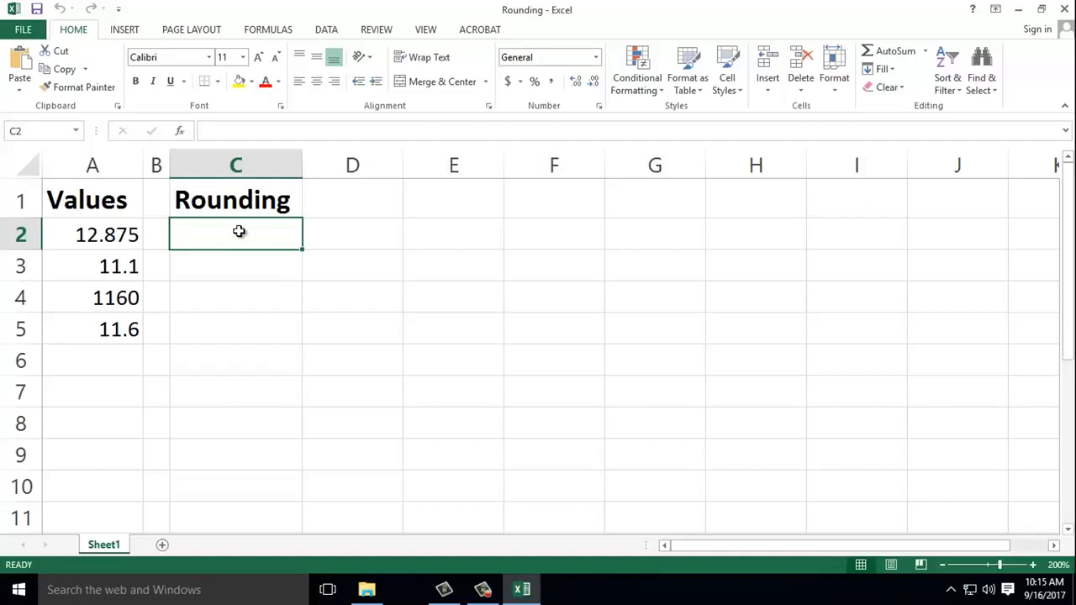
{"action": "left_click", "coordinate": [64, 240]}
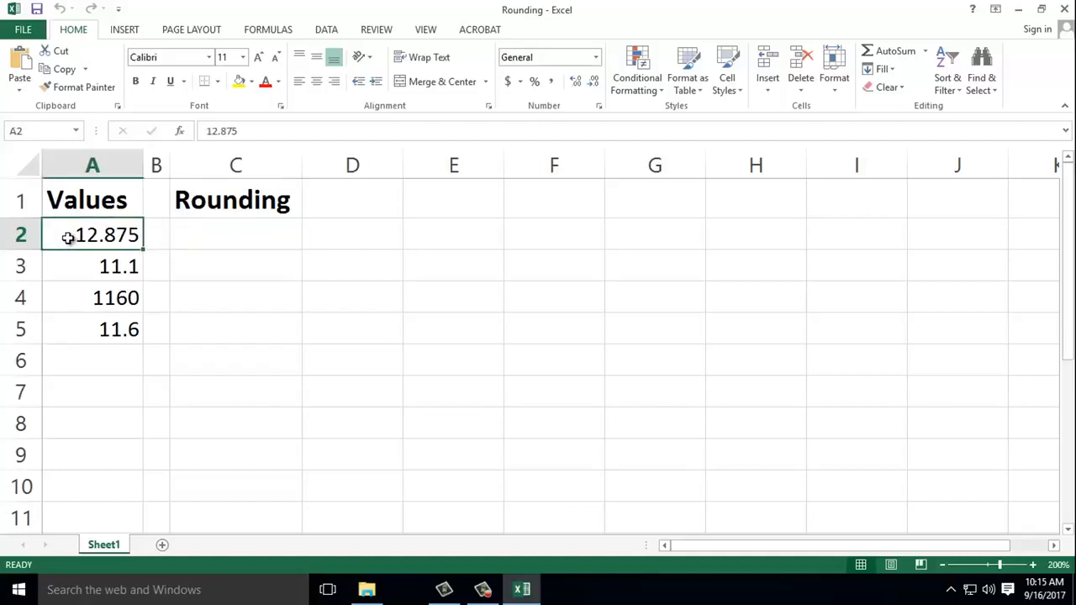
{"action": "left_click", "coordinate": [58, 267]}
{"action": "left_click", "coordinate": [63, 298]}
{"action": "left_click", "coordinate": [63, 323]}
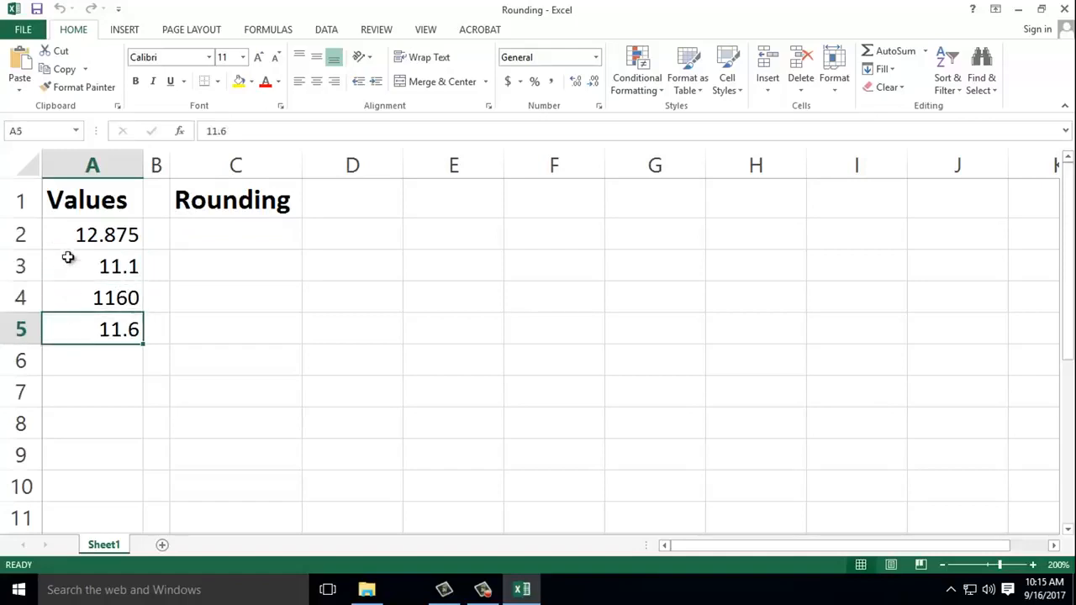
{"action": "left_click", "coordinate": [73, 245]}
- Enter the formula =ROUND(A2,0) in cell C2 to round the first value to a whole number
{"action": "left_click", "coordinate": [209, 243]}
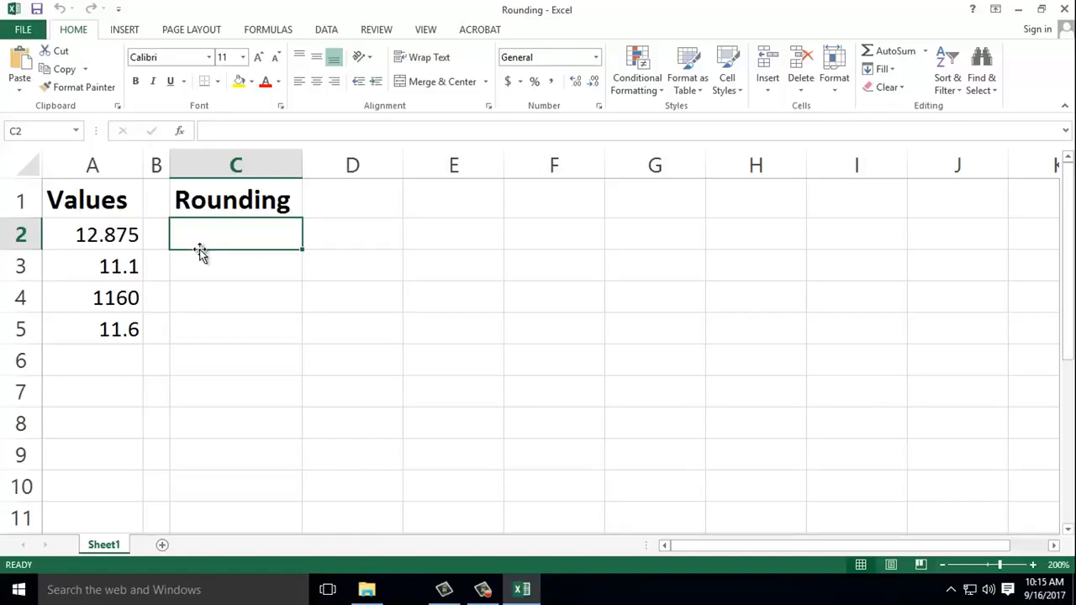
{"action": "type", "text": "="}
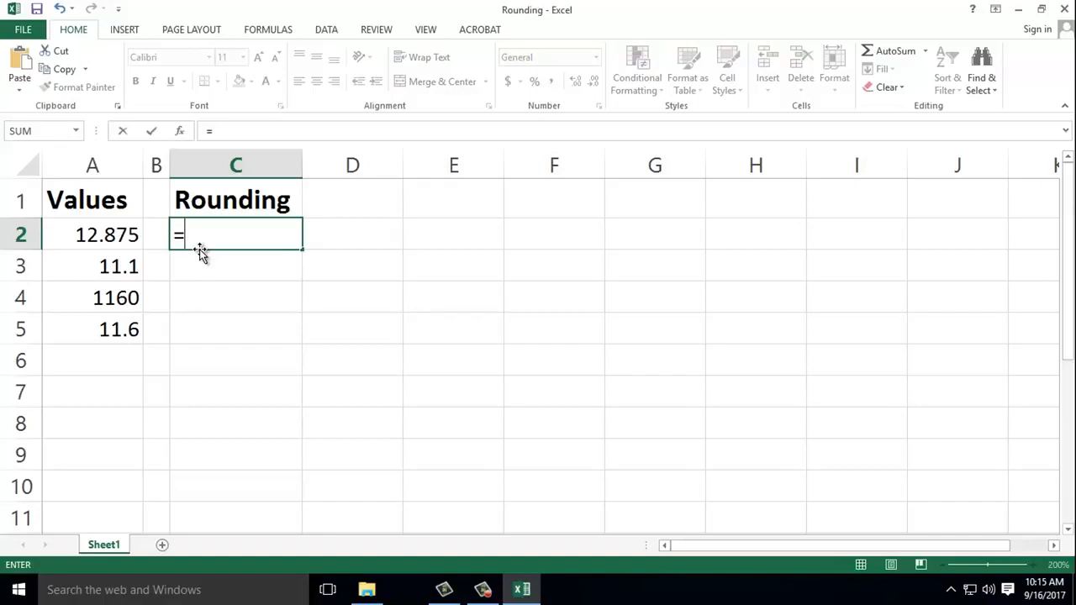
{"action": "type", "text": "ROU"}
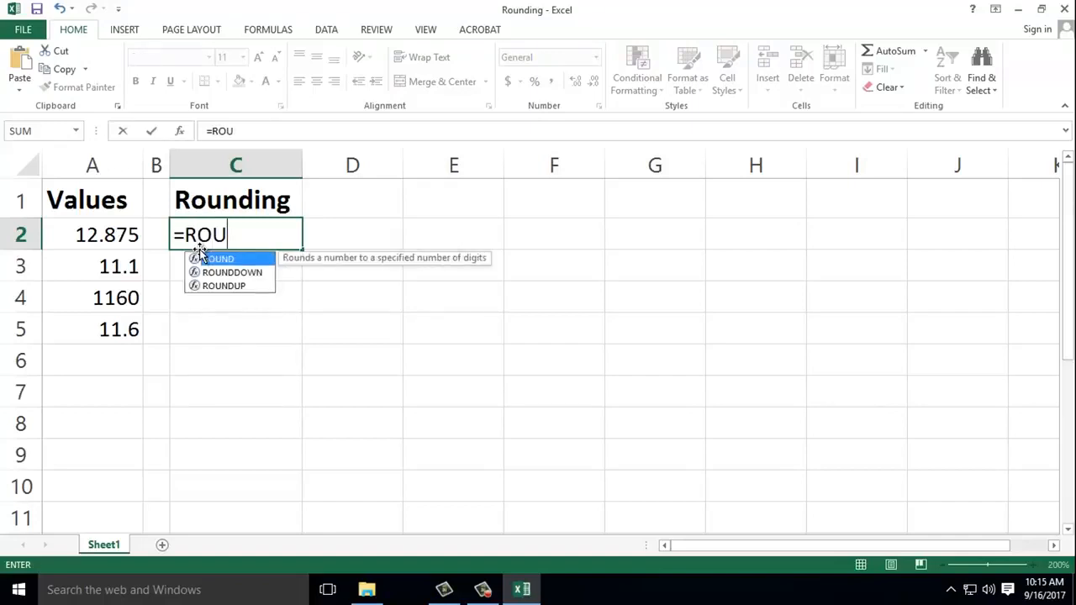
{"action": "type", "text": "ND("}
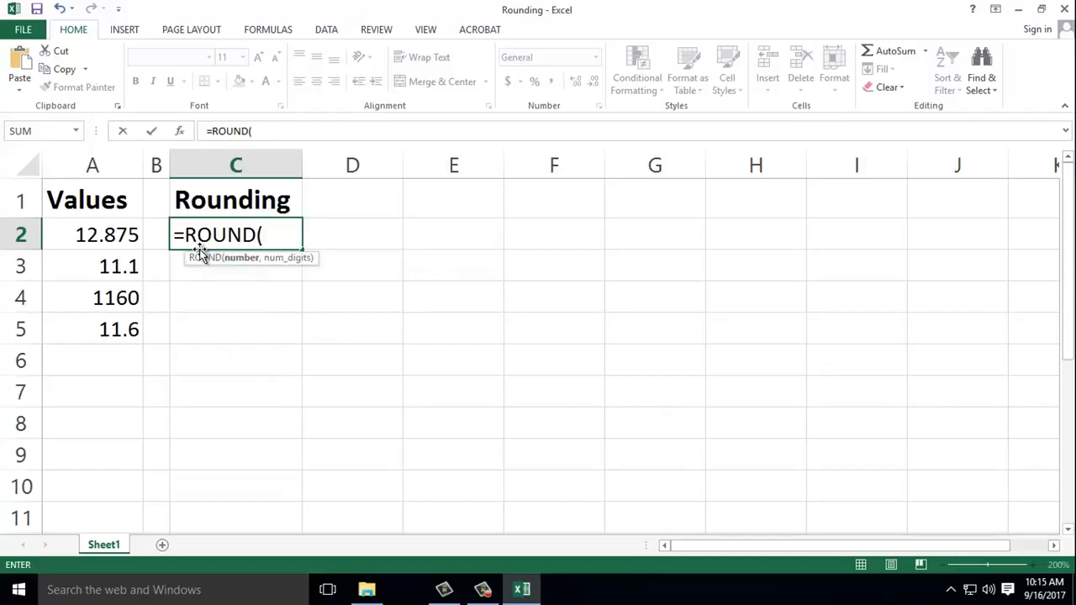
{"action": "left_click", "coordinate": [98, 236]}
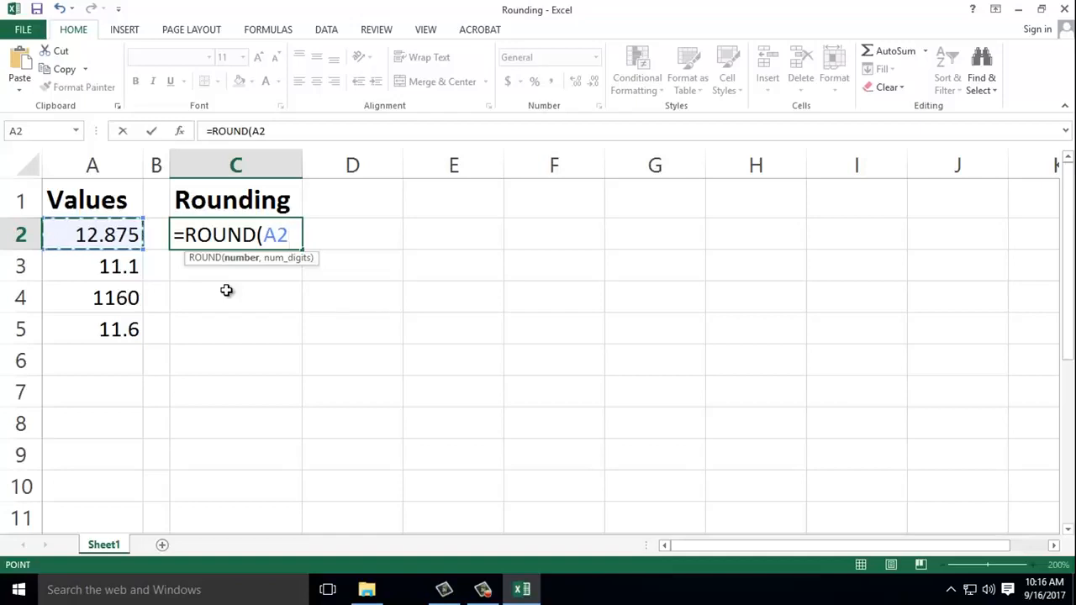
{"action": "type", "text": ","}
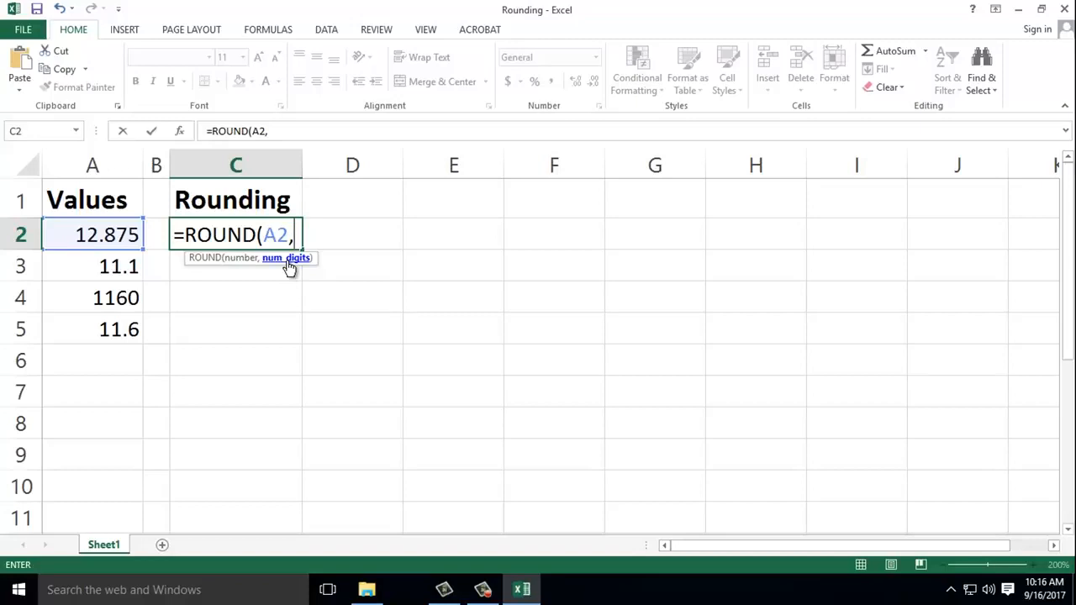
{"action": "type", "text": "0)"}
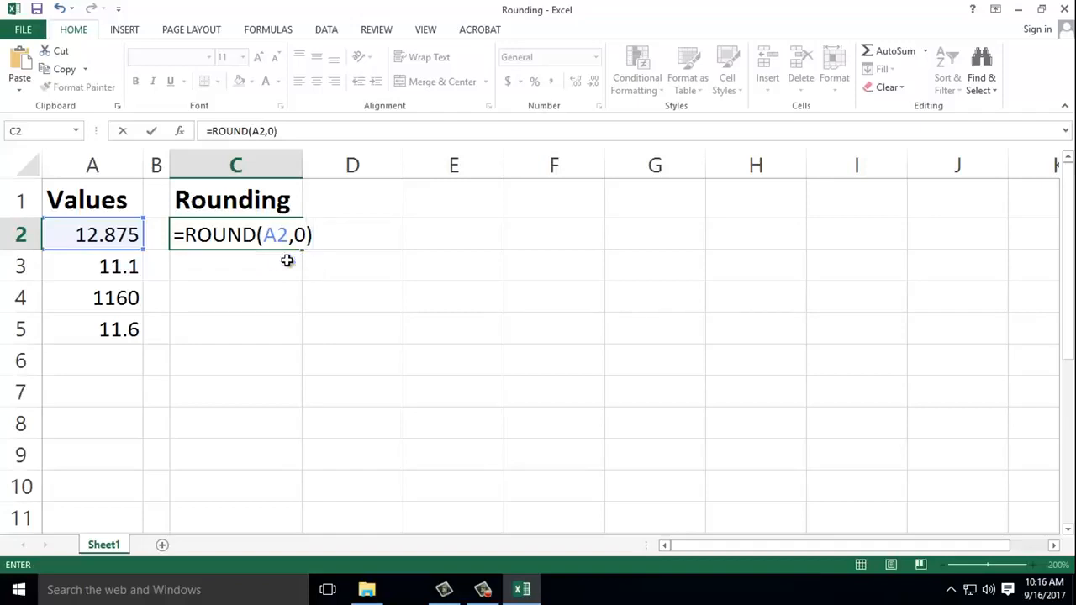
{"action": "key", "text": "Return"}
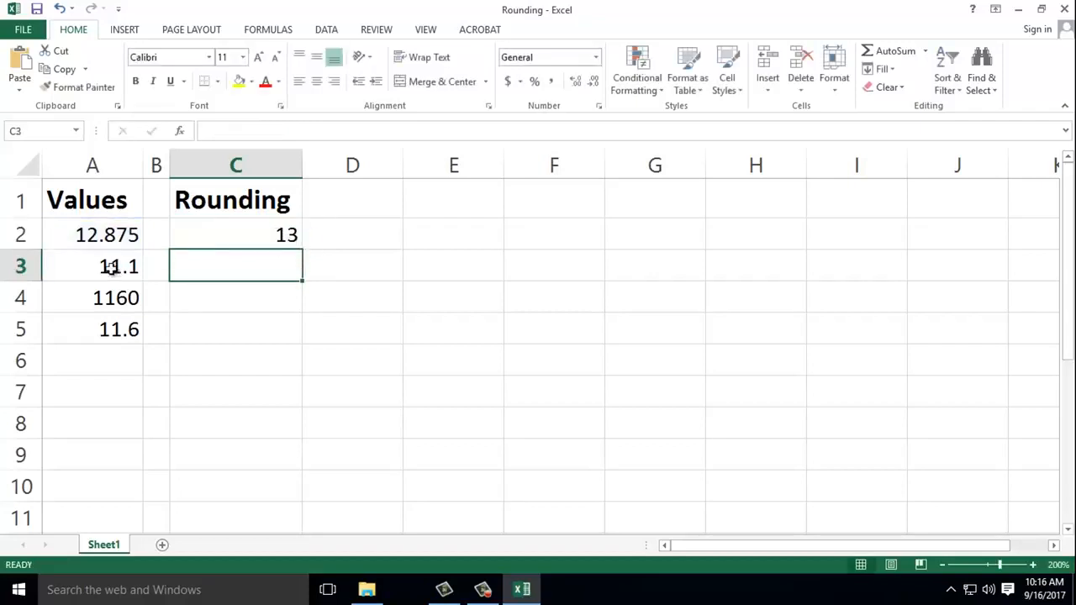
{"action": "left_click", "coordinate": [92, 239]}
{"action": "left_click", "coordinate": [245, 234]}
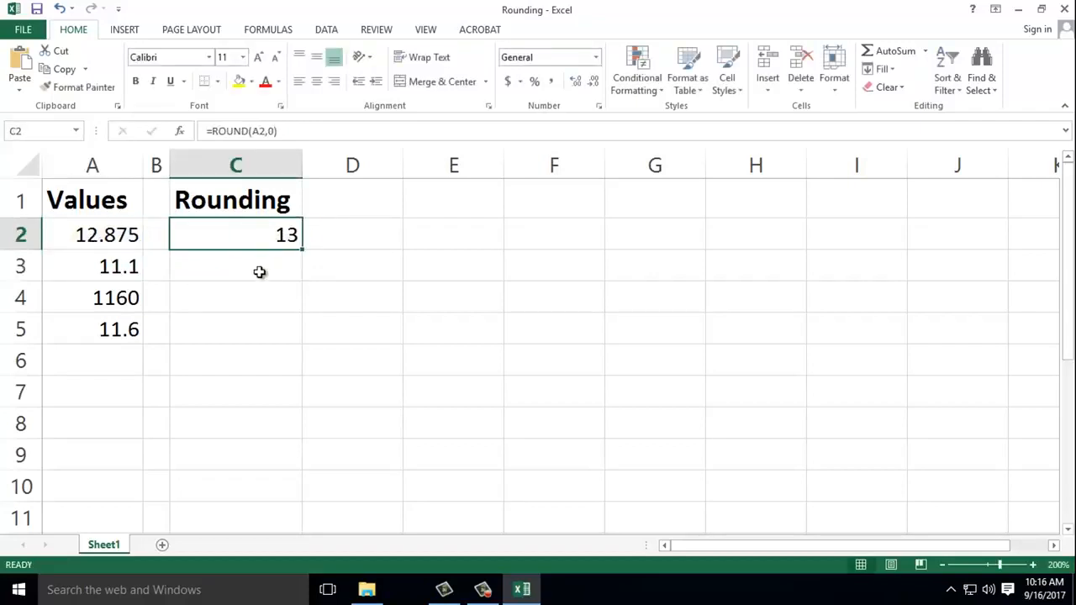
- Change the value in cell A2 to 12.375 and check the rounded result in C2
{"action": "left_click", "coordinate": [103, 236]}
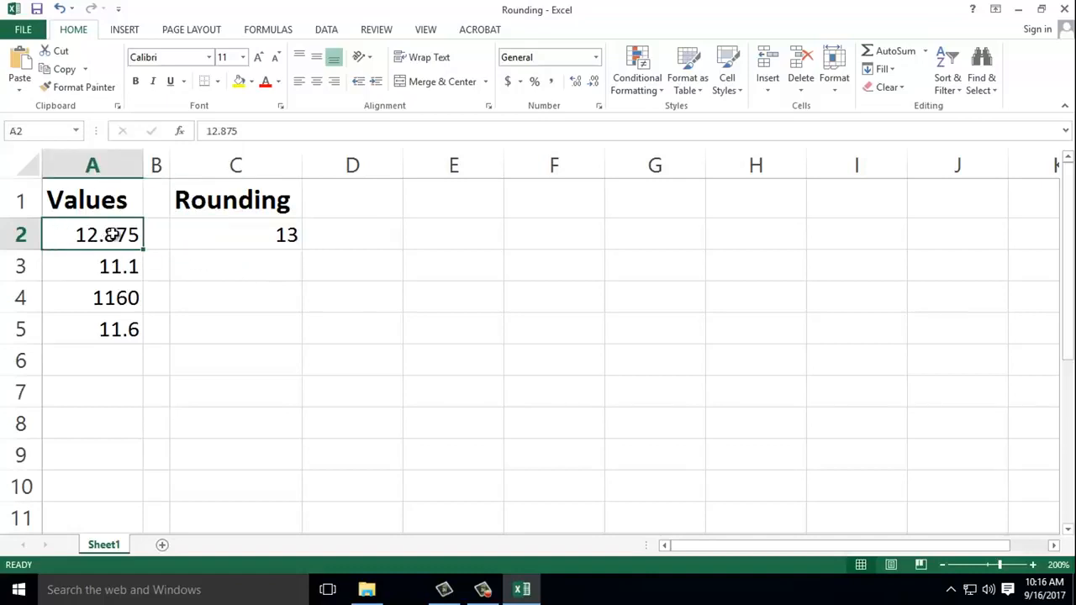
{"action": "double_click", "coordinate": [117, 234]}
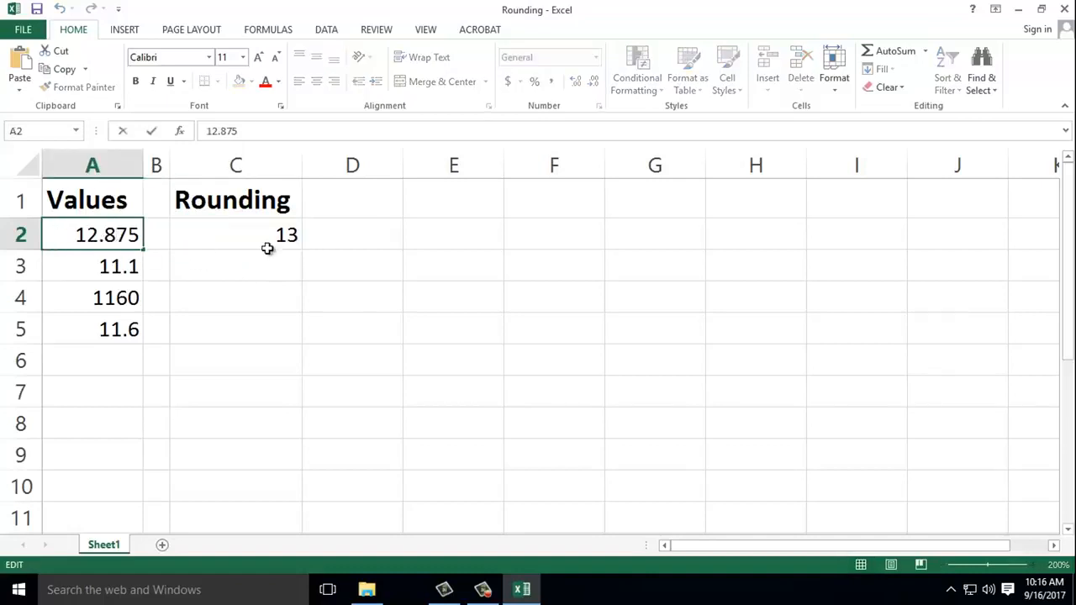
{"action": "key", "text": "BackSpace"}
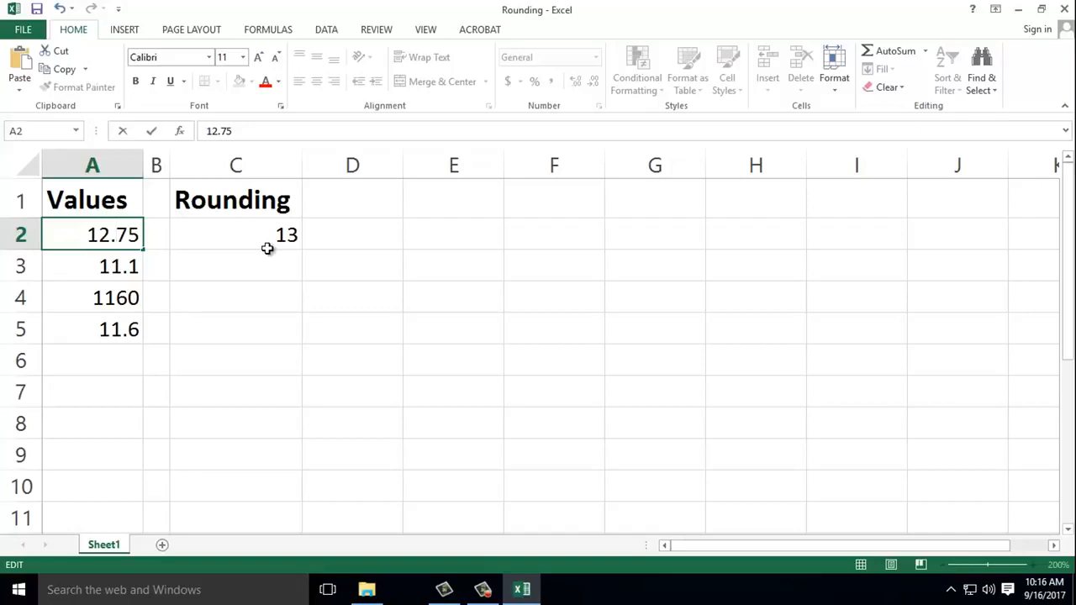
{"action": "type", "text": "3"}
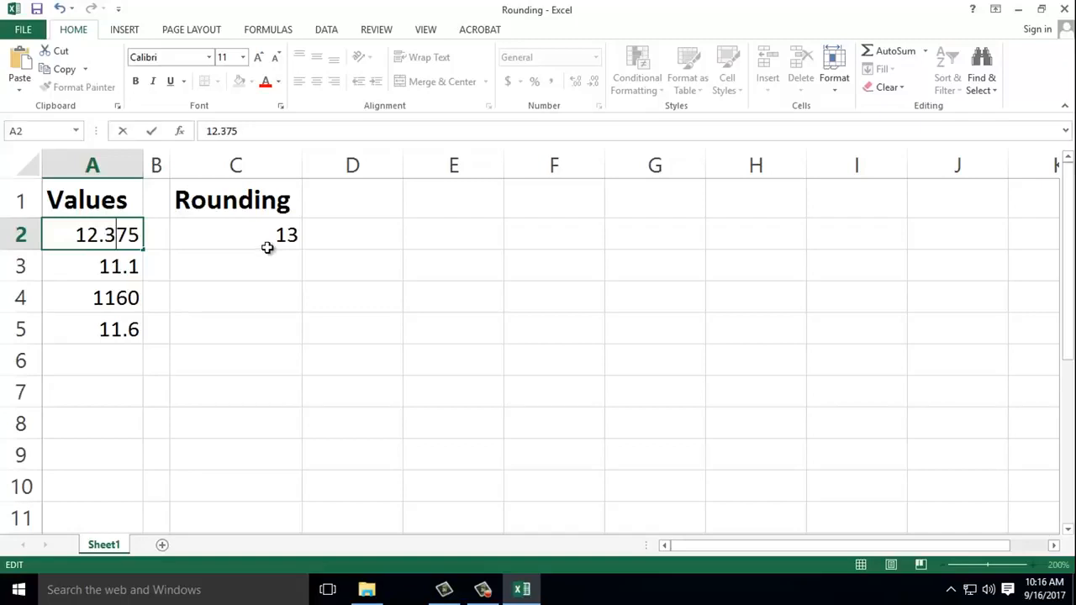
{"action": "left_click", "coordinate": [60, 272]}
{"action": "left_click", "coordinate": [104, 234]}
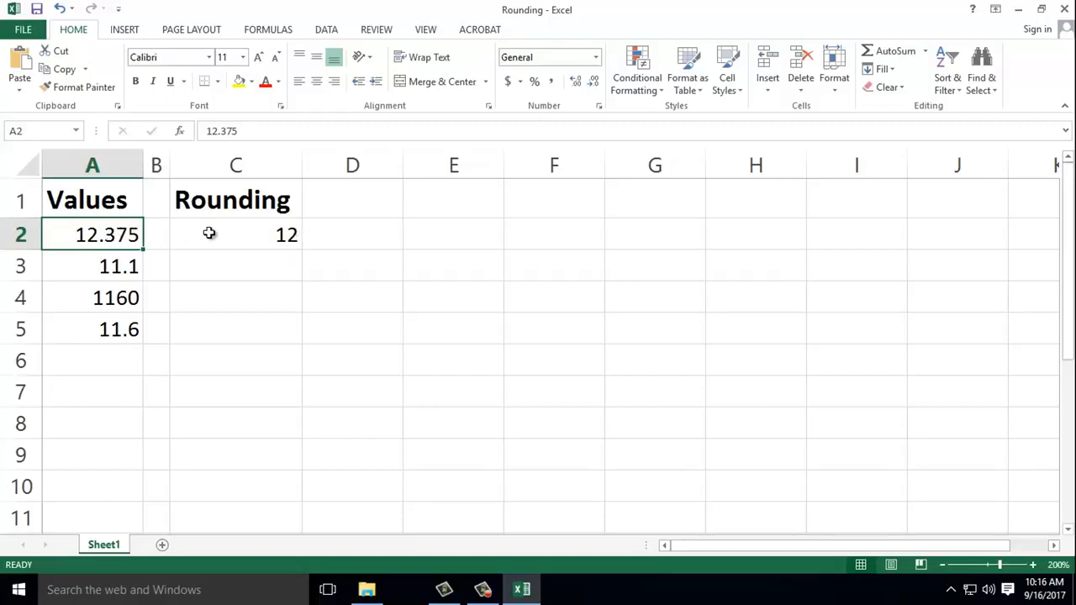
{"action": "left_click", "coordinate": [286, 235]}
- Restore the value in cell A2 to 12.875
{"action": "left_click", "coordinate": [112, 234]}
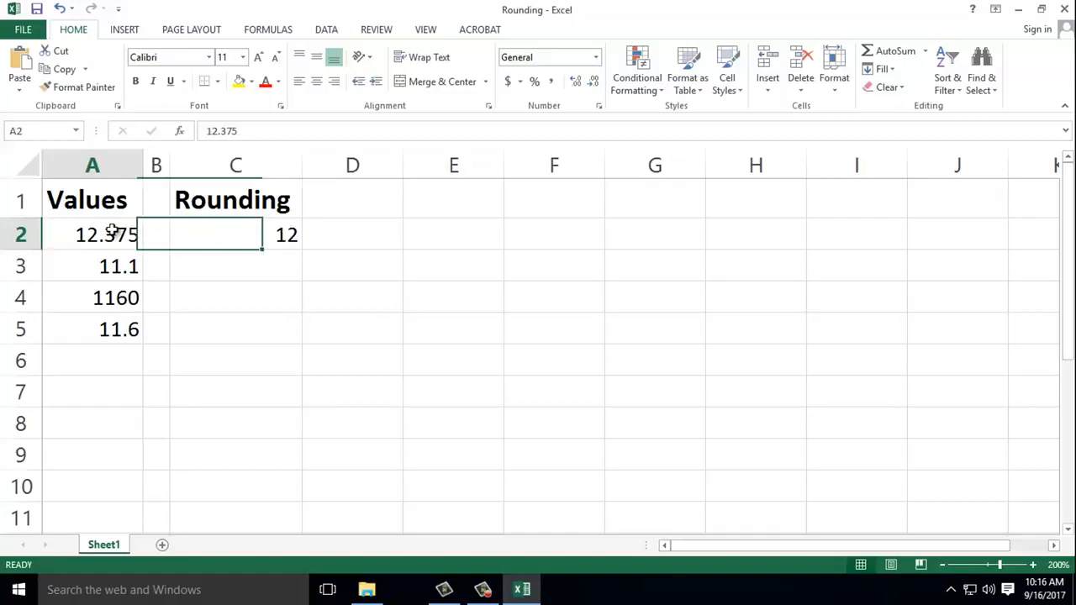
{"action": "double_click", "coordinate": [113, 234]}
{"action": "key", "text": "BackSpace"}
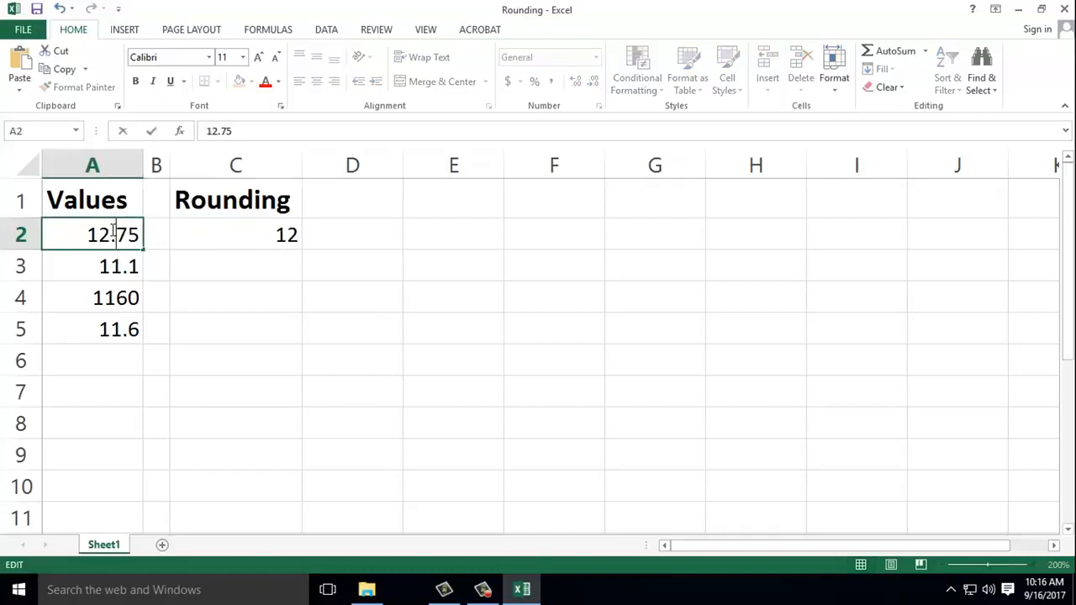
{"action": "type", "text": "8"}
{"action": "key", "text": "Return"}
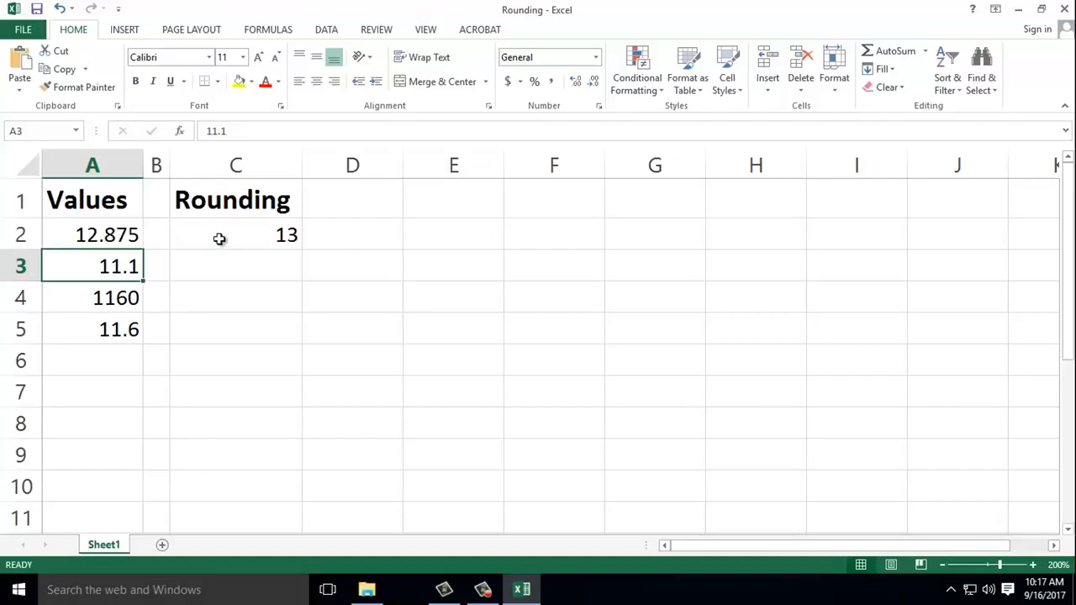
- Set the number of digits in the ROUND formula in cell C2 to 1
{"action": "left_click", "coordinate": [271, 238]}
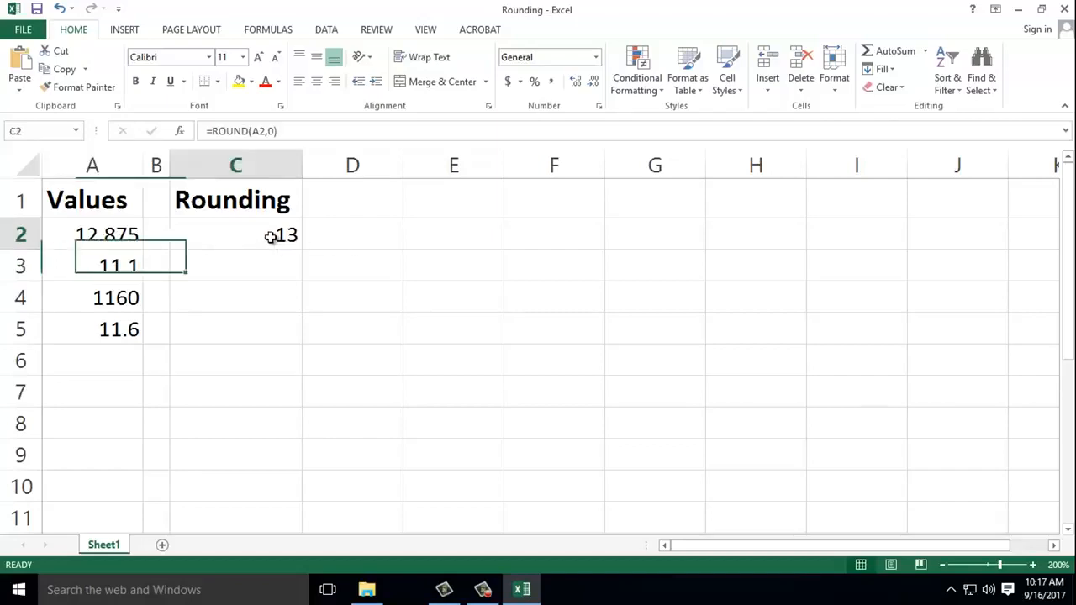
{"action": "double_click", "coordinate": [242, 240]}
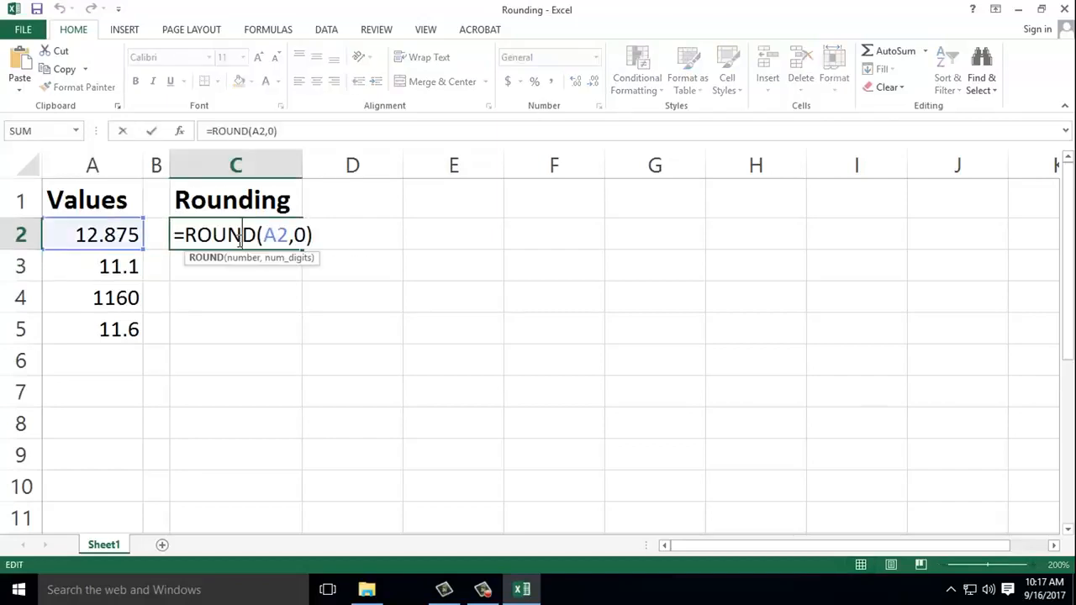
{"action": "left_click", "coordinate": [295, 238]}
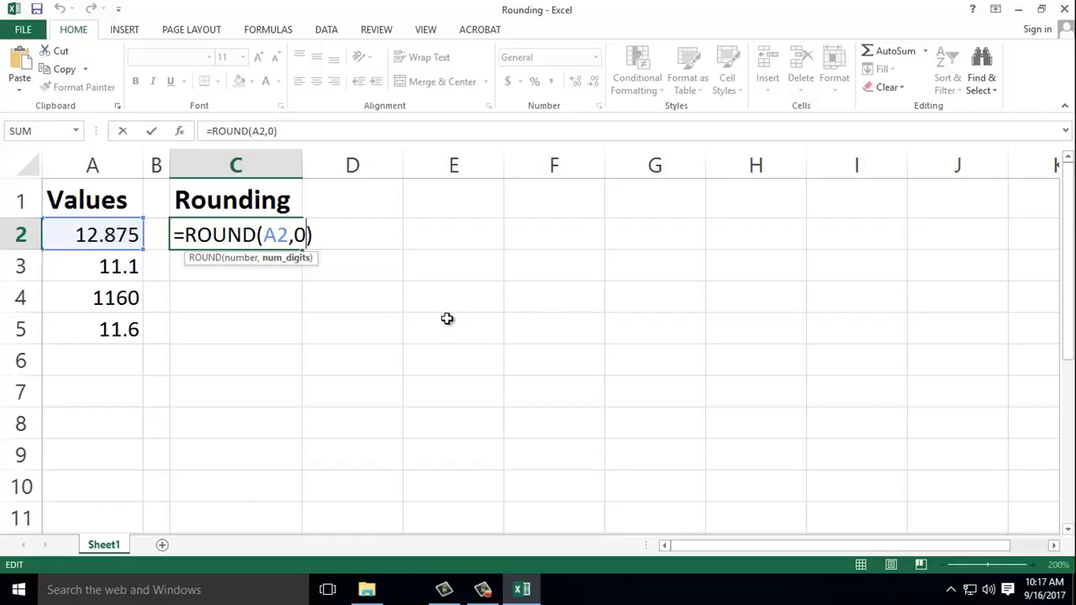
{"action": "key", "text": "BackSpace"}
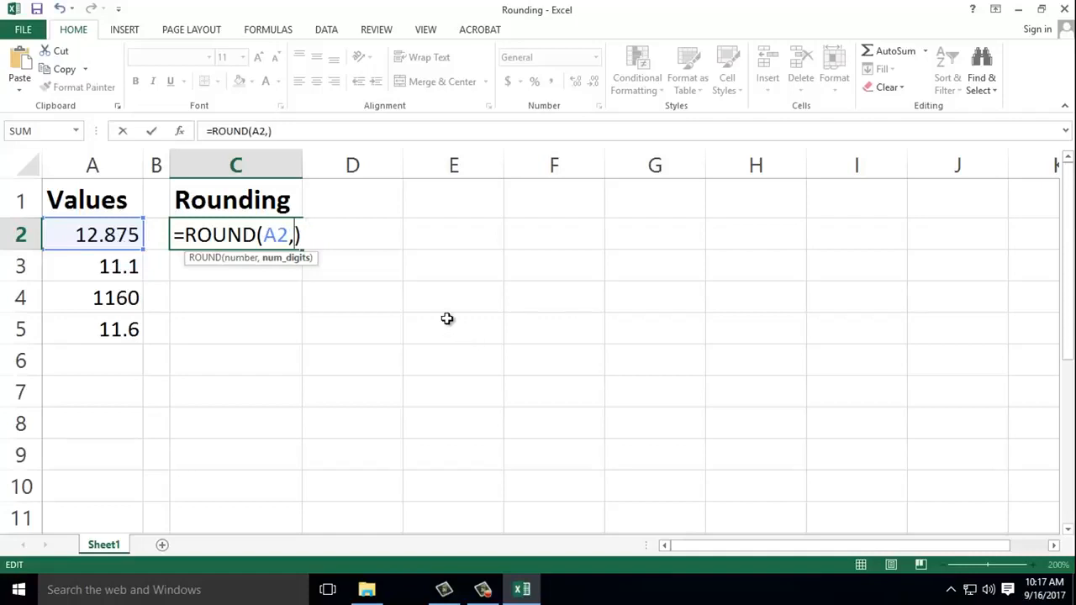
{"action": "type", "text": "1"}
{"action": "key", "text": "Right"}
{"action": "key", "text": "Return"}
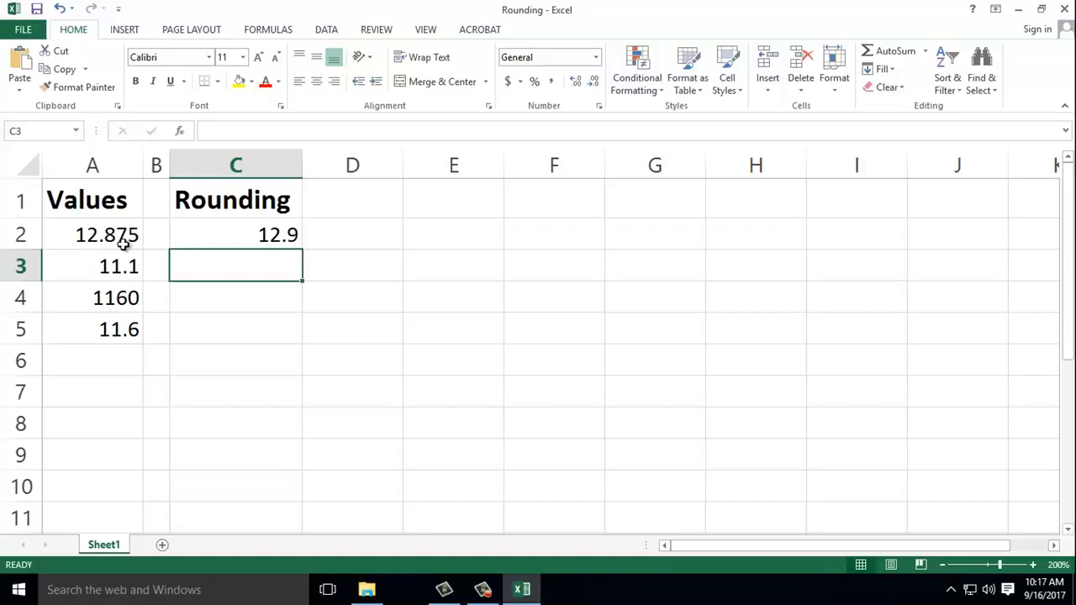
- Edit the ROUND formula in cell C2 so it rounds A2 to 2 decimal places
{"action": "double_click", "coordinate": [281, 236]}
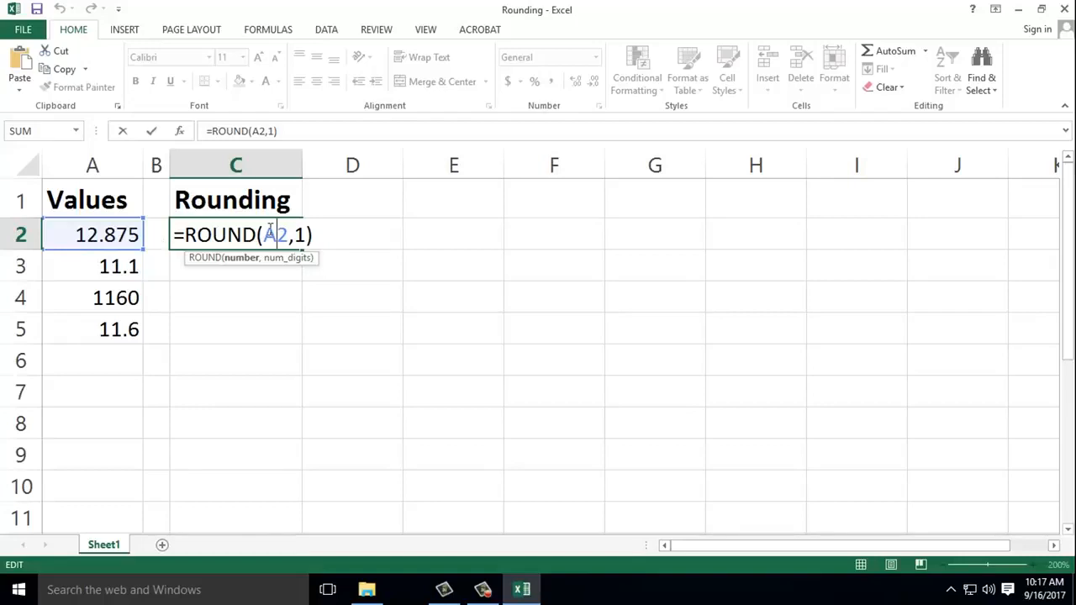
{"action": "left_click", "coordinate": [305, 234]}
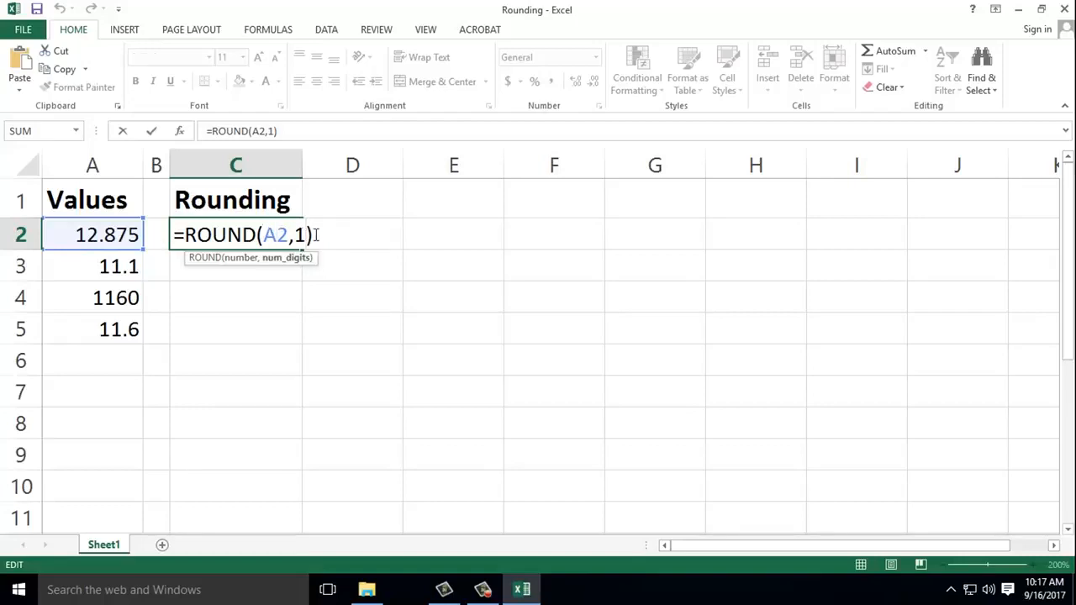
{"action": "key", "text": "BackSpace"}
{"action": "type", "text": "2"}
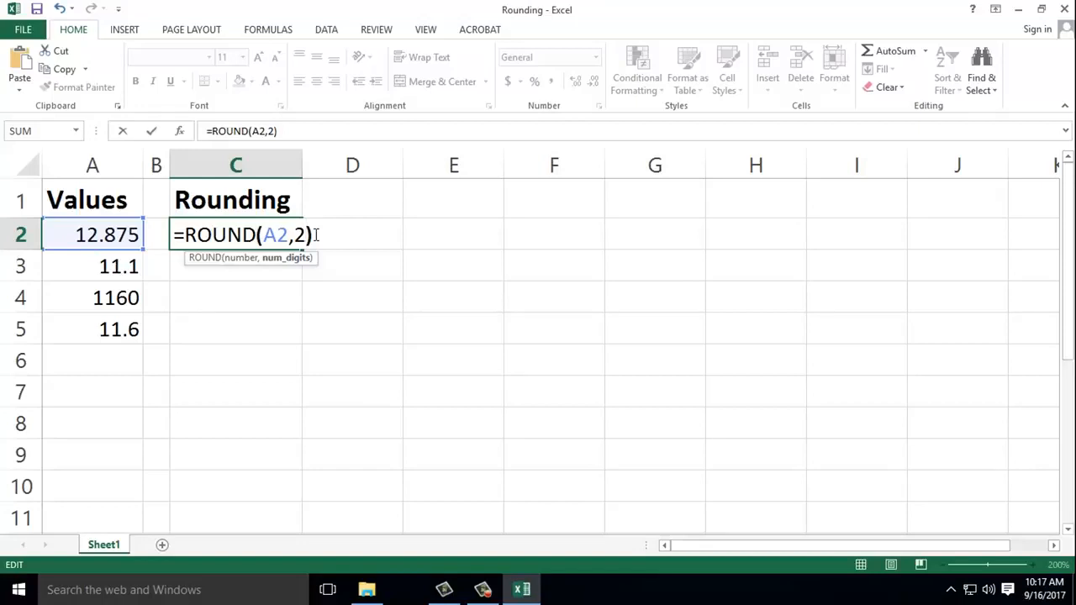
{"action": "key", "text": "Return"}
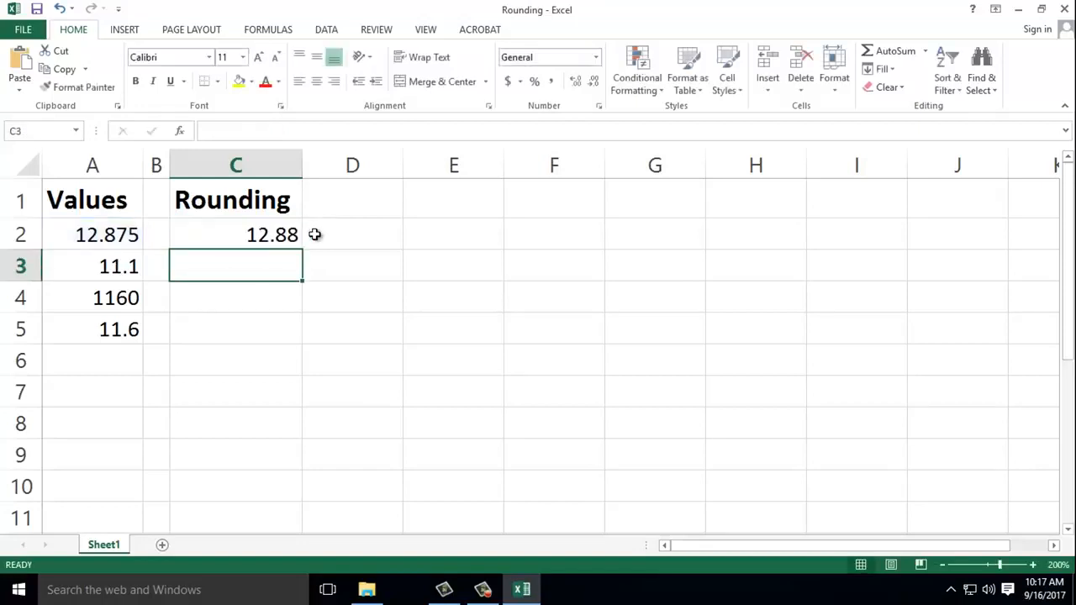
{"action": "left_click", "coordinate": [269, 238]}
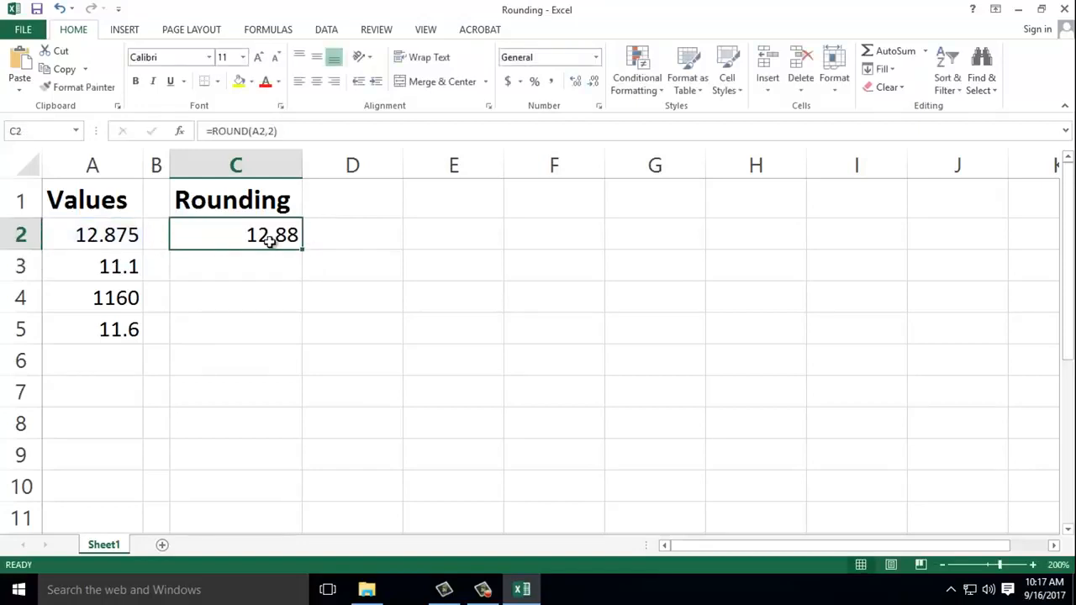
- Enter =ROUNDUP(A3,0) in cell C3 and compare the rounded result with the value in A3
{"action": "left_click", "coordinate": [273, 263]}
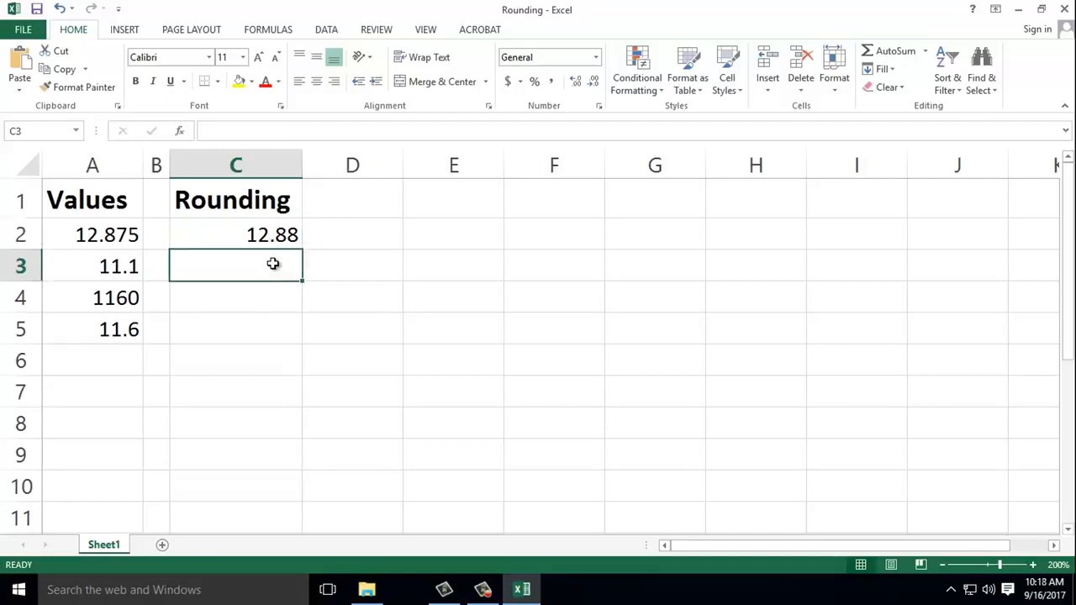
{"action": "type", "text": "="}
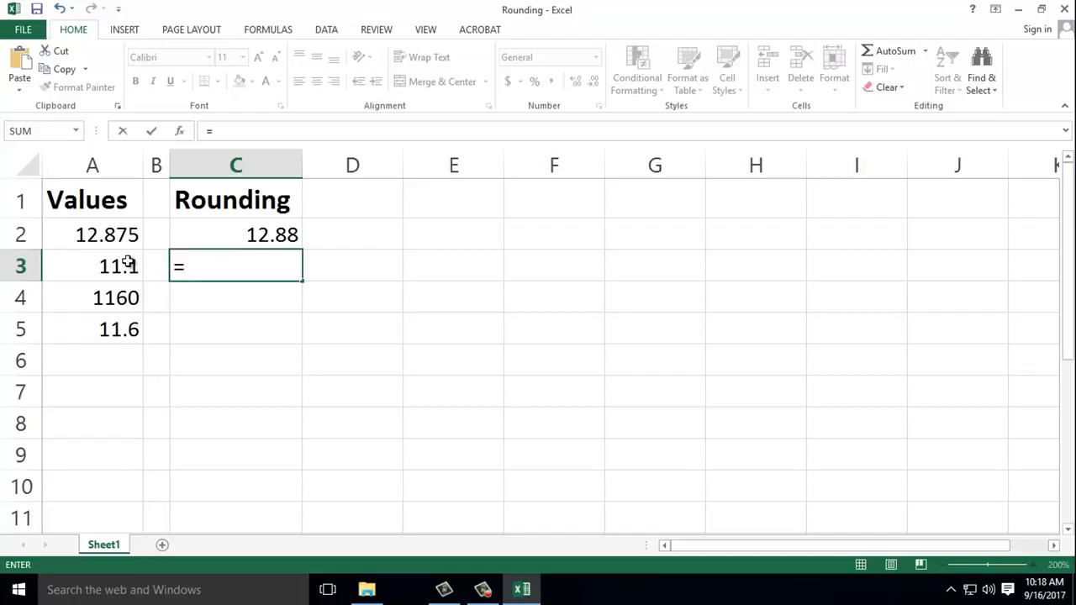
{"action": "type", "text": "r"}
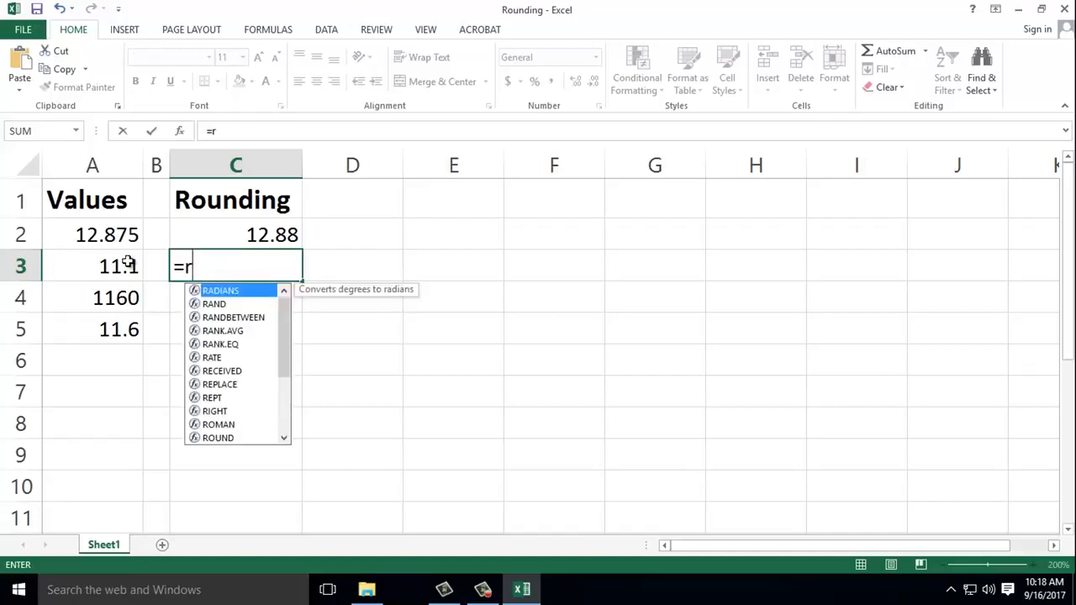
{"action": "key", "text": "BackSpace"}
{"action": "type", "text": "ROUND"}
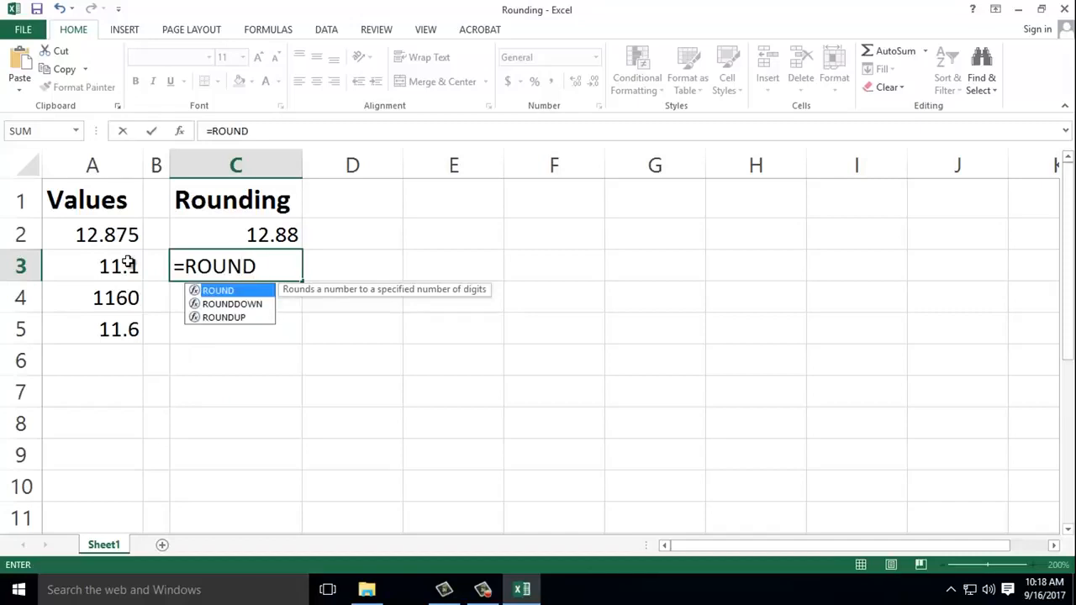
{"action": "type", "text": "UP"}
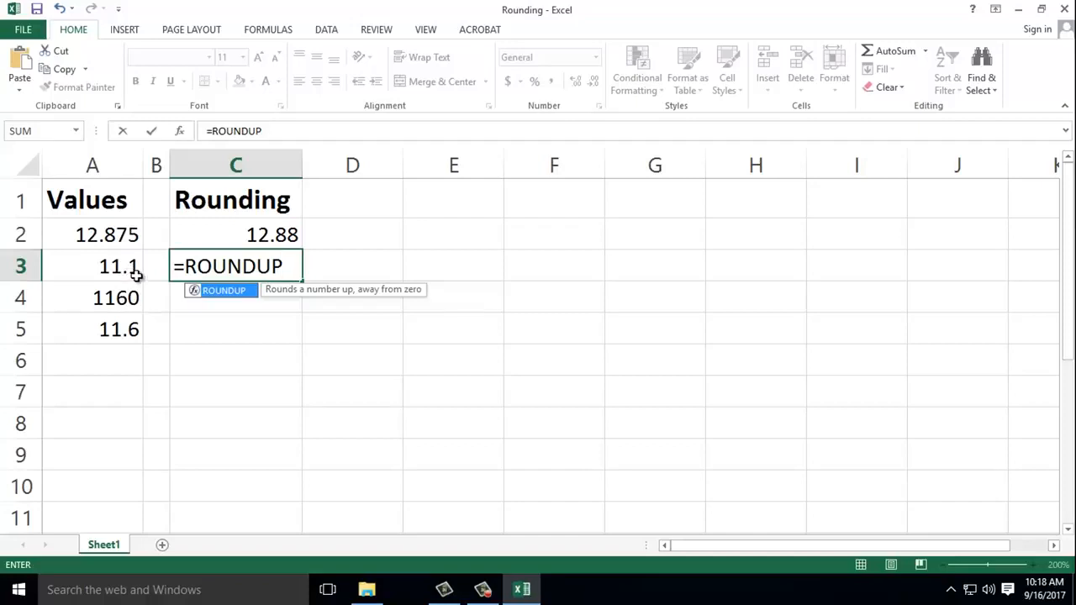
{"action": "type", "text": "("}
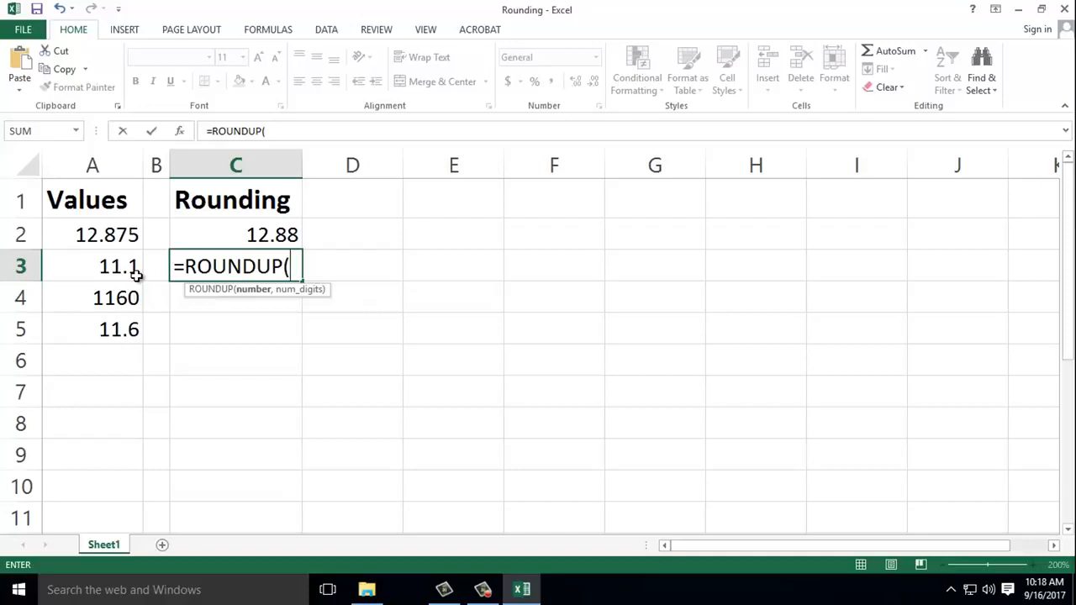
{"action": "left_click", "coordinate": [118, 268]}
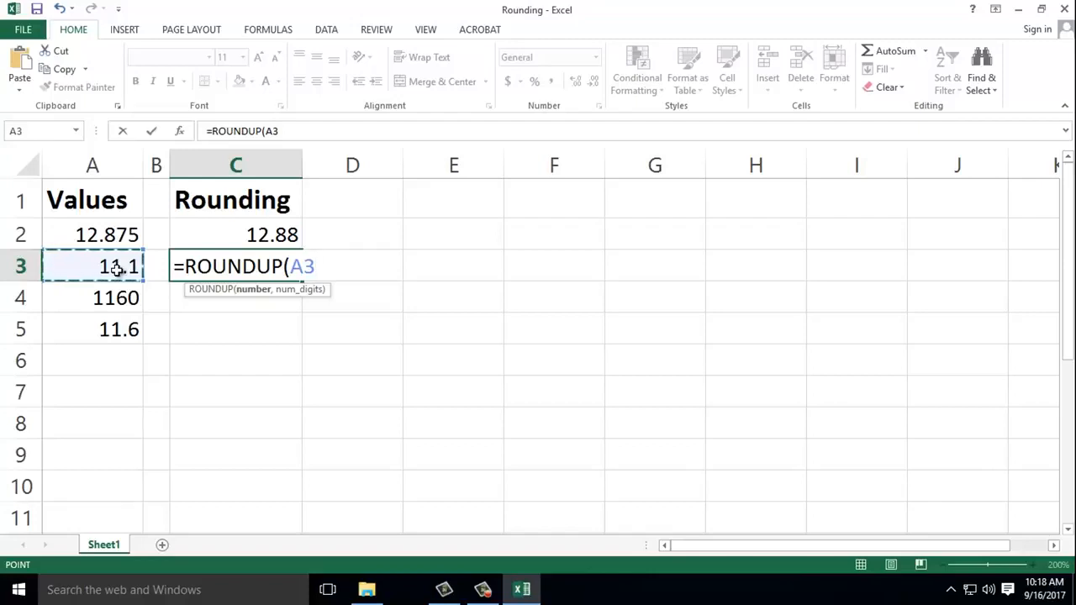
{"action": "type", "text": ","}
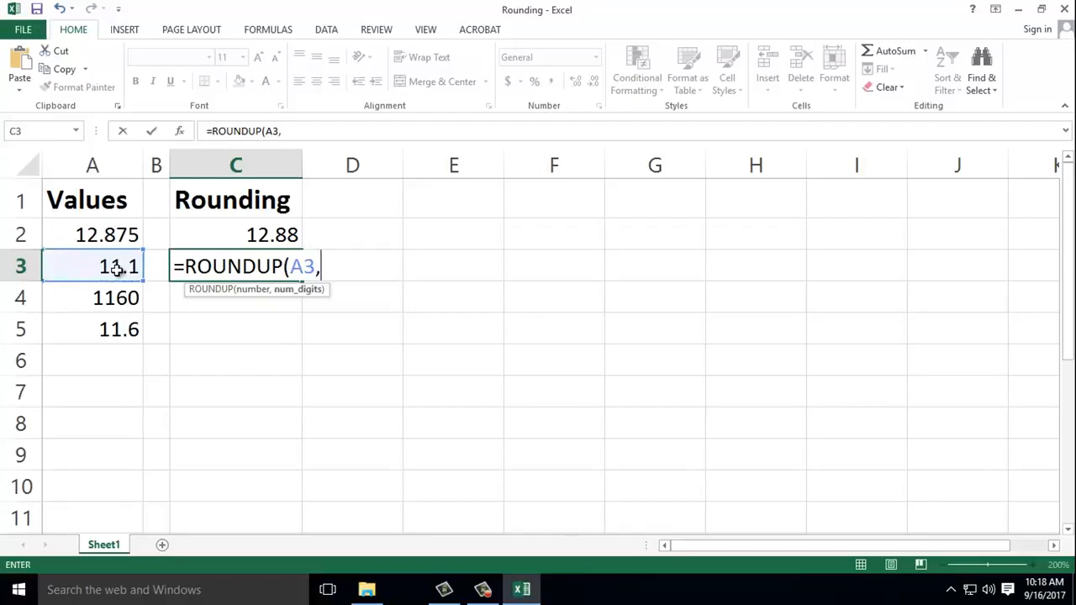
{"action": "type", "text": "0)"}
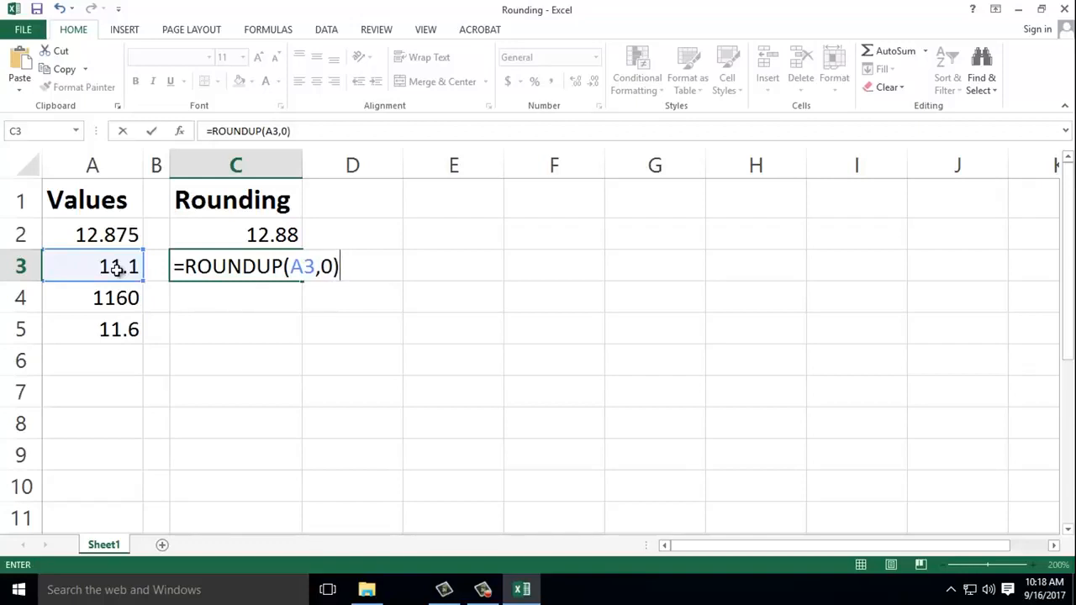
{"action": "key", "text": "Return"}
{"action": "left_click", "coordinate": [120, 269]}
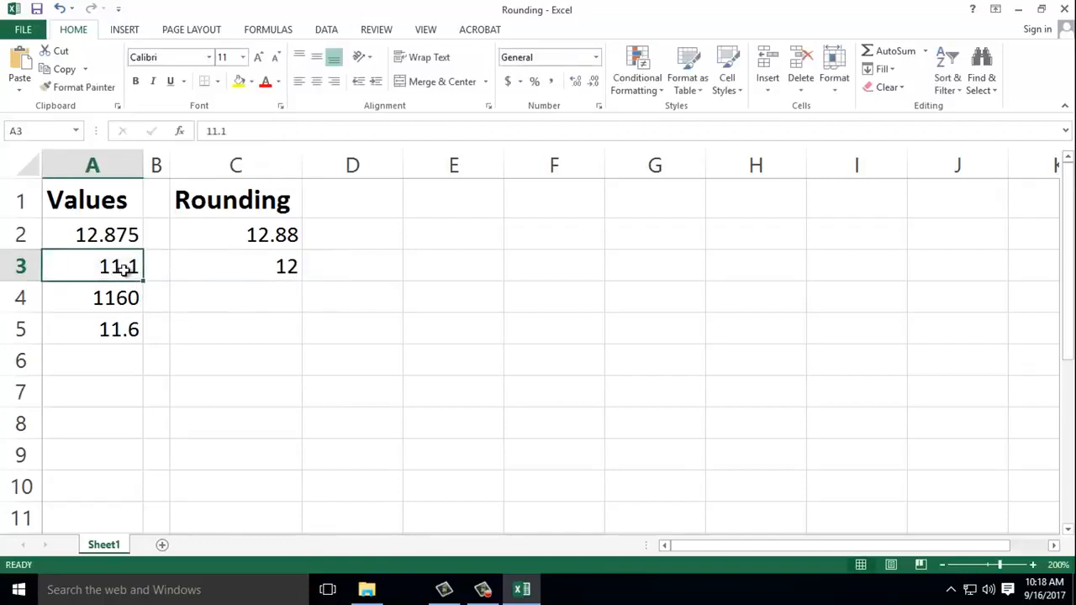
{"action": "left_click", "coordinate": [232, 278]}
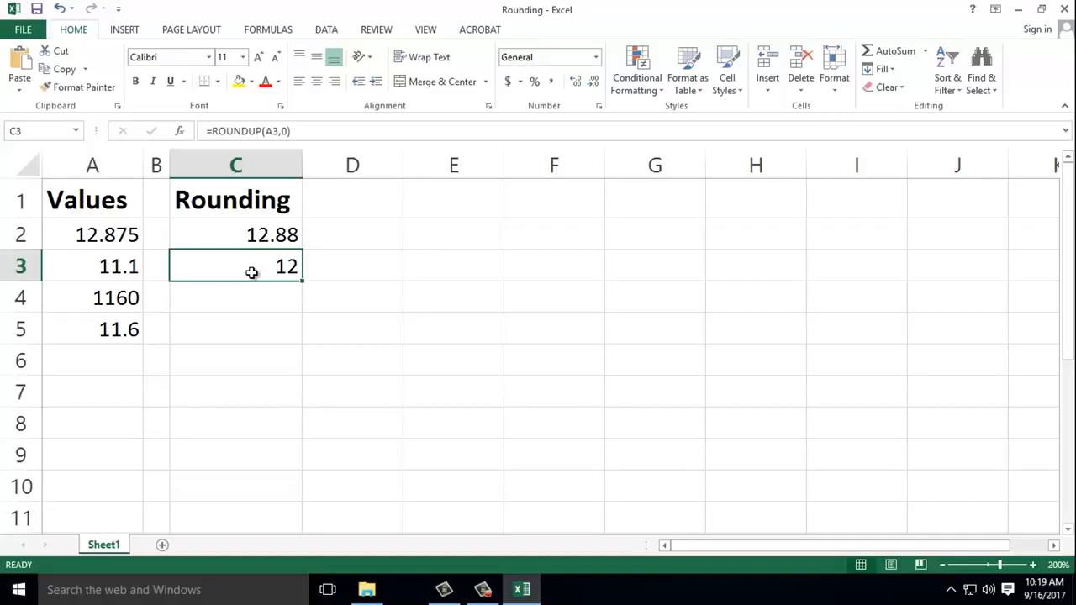
- Enter =ROUNDDOWN(A4,-2) in cell C4 to round the value in A4 down to the nearest hundred
{"action": "left_click", "coordinate": [251, 296]}
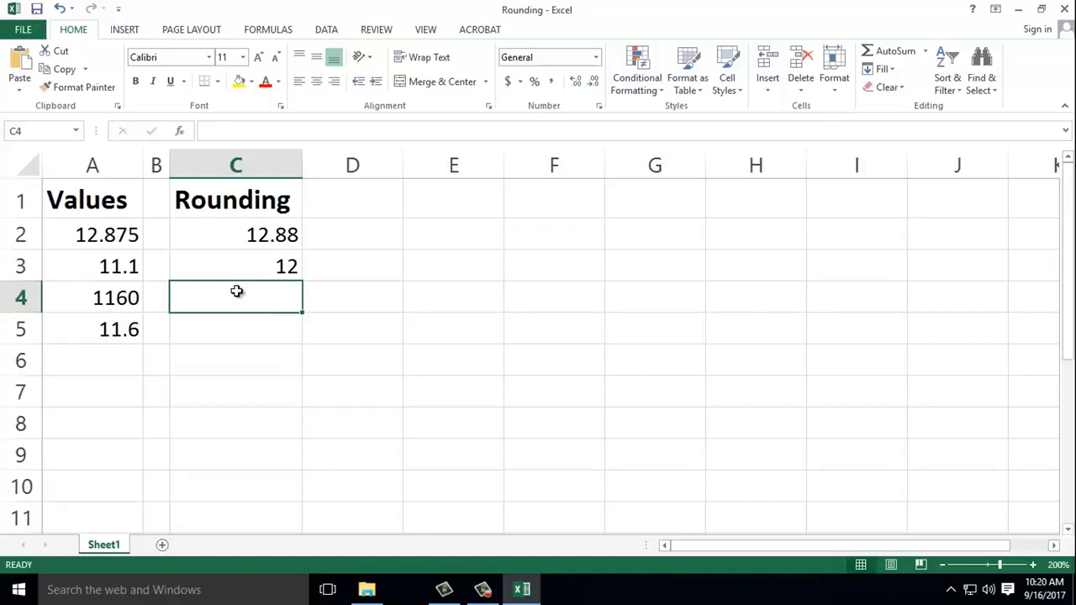
{"action": "type", "text": "="}
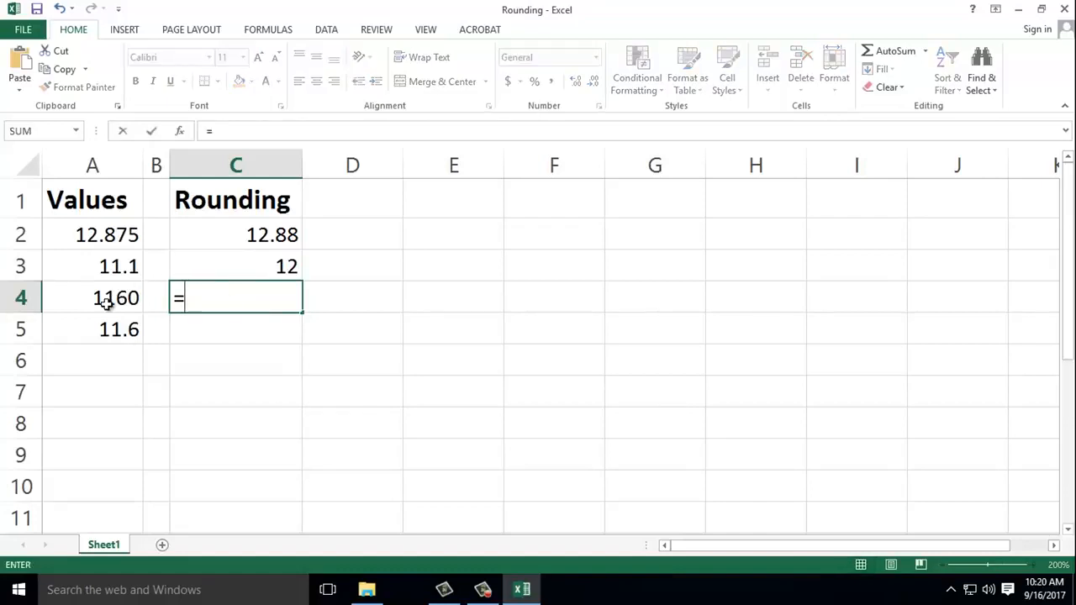
{"action": "type", "text": "r"}
{"action": "key", "text": "BackSpace"}
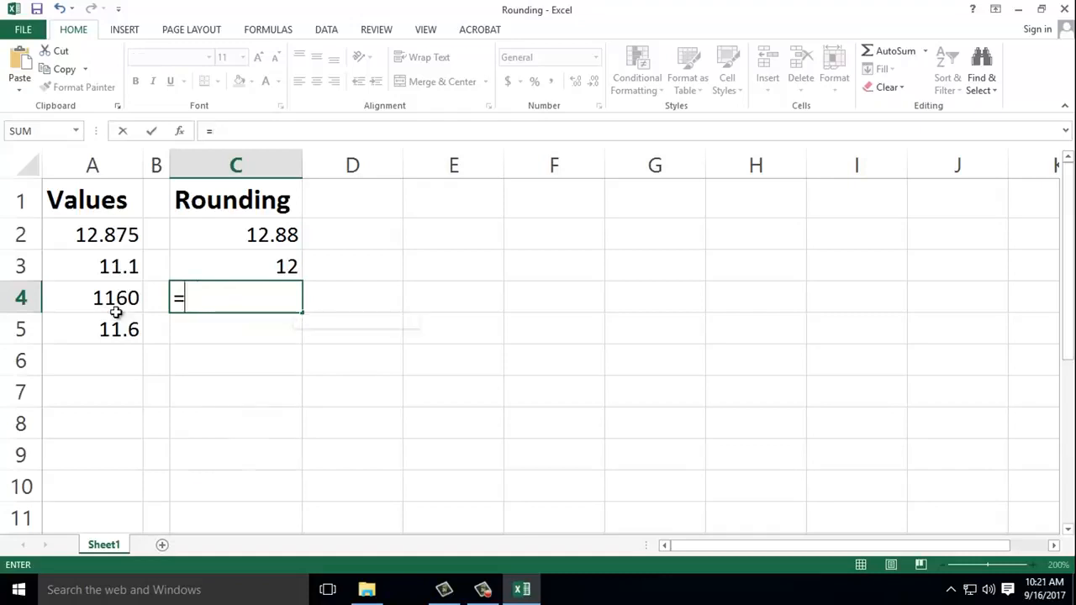
{"action": "type", "text": "ROUNDDOW"}
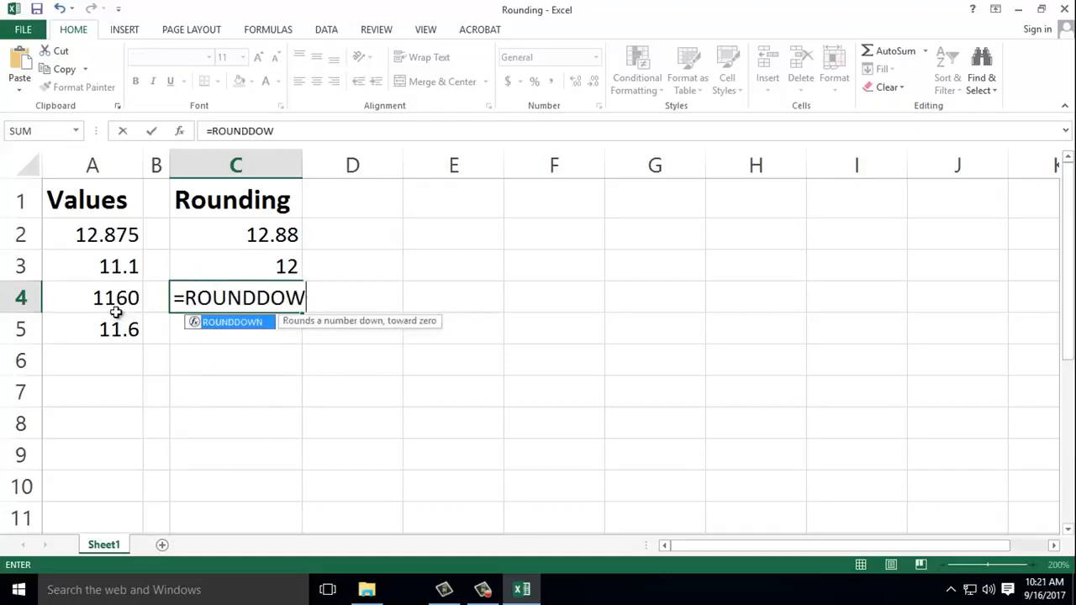
{"action": "type", "text": "N("}
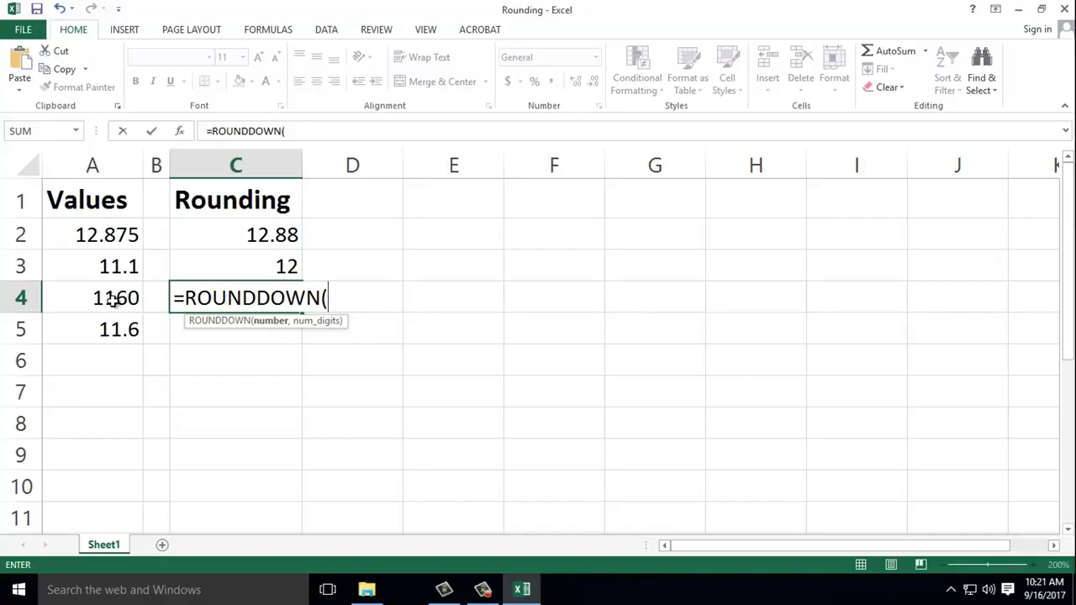
{"action": "left_click", "coordinate": [113, 298]}
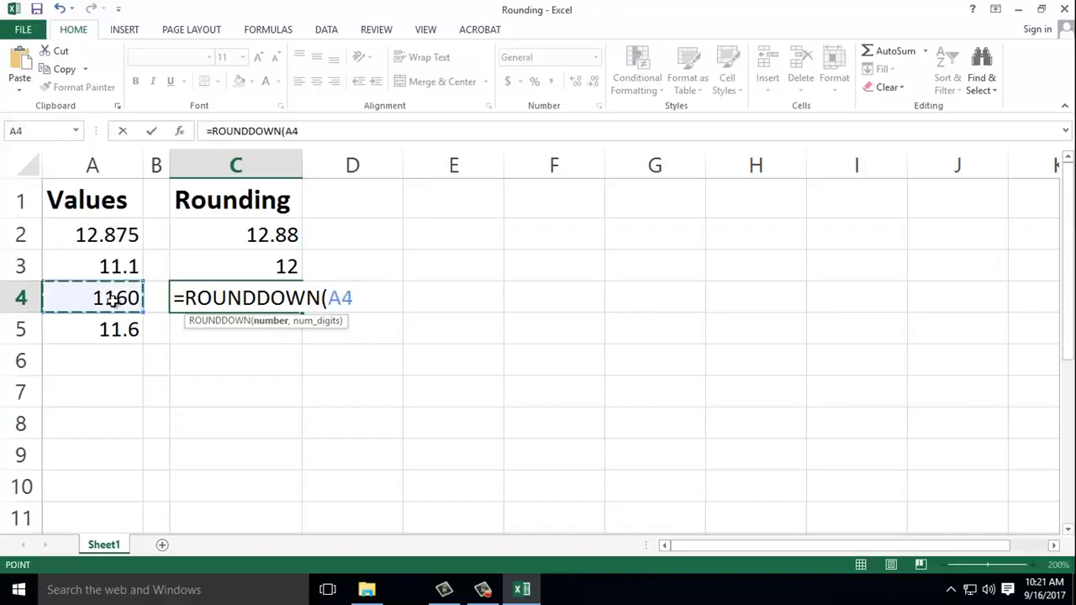
{"action": "type", "text": ","}
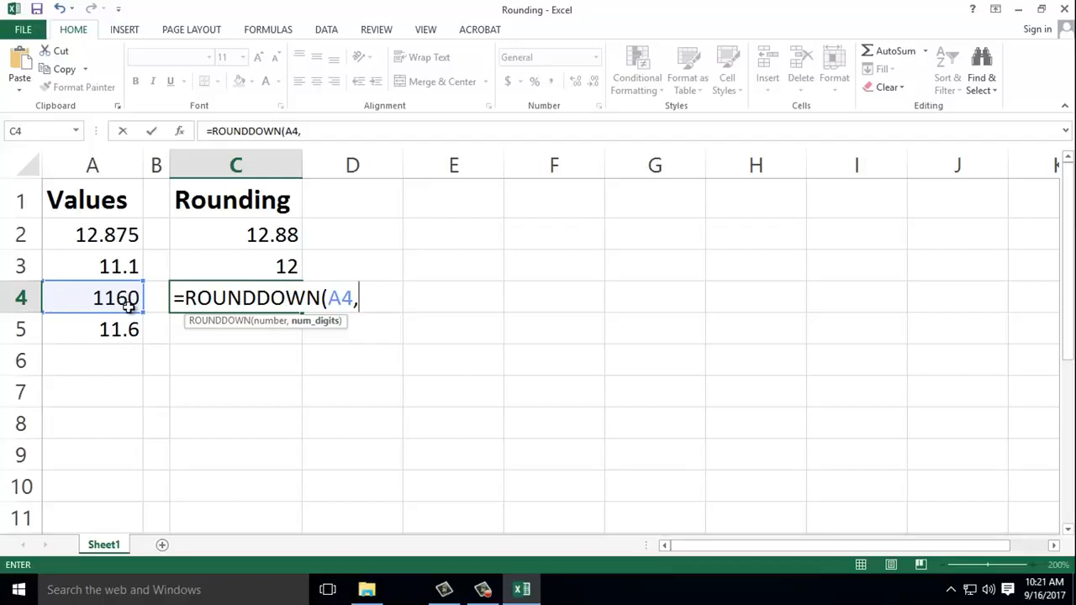
{"action": "type", "text": "-2)"}
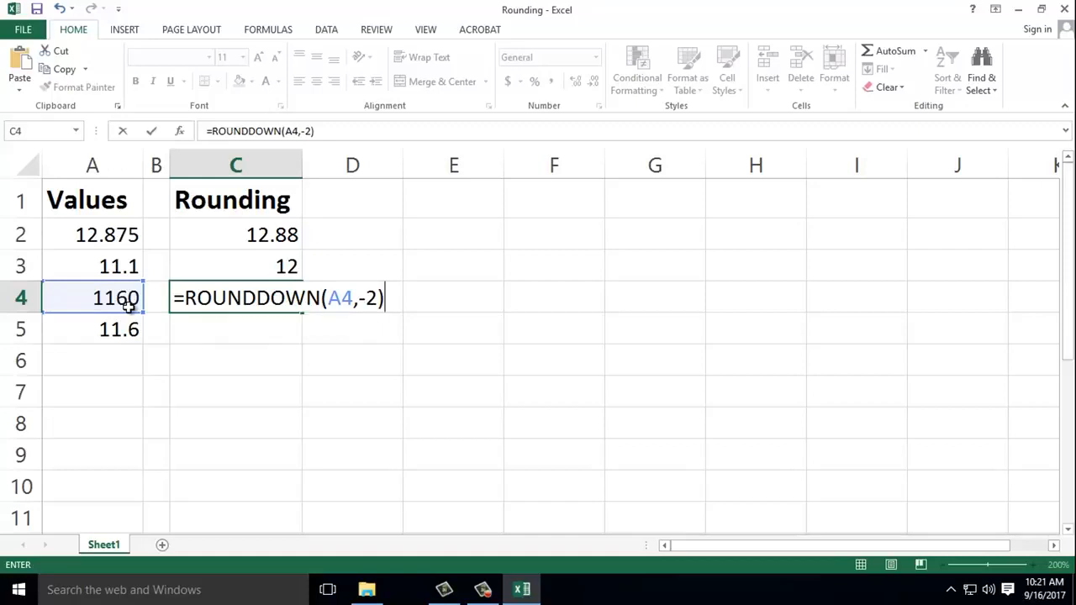
{"action": "key", "text": "Return"}
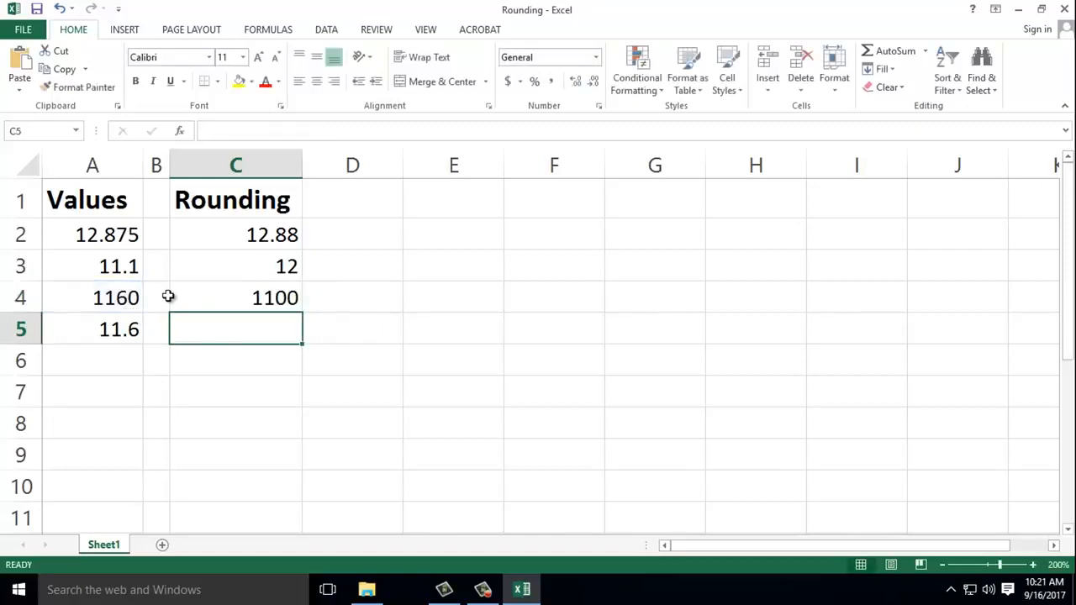
{"action": "left_click", "coordinate": [262, 299]}
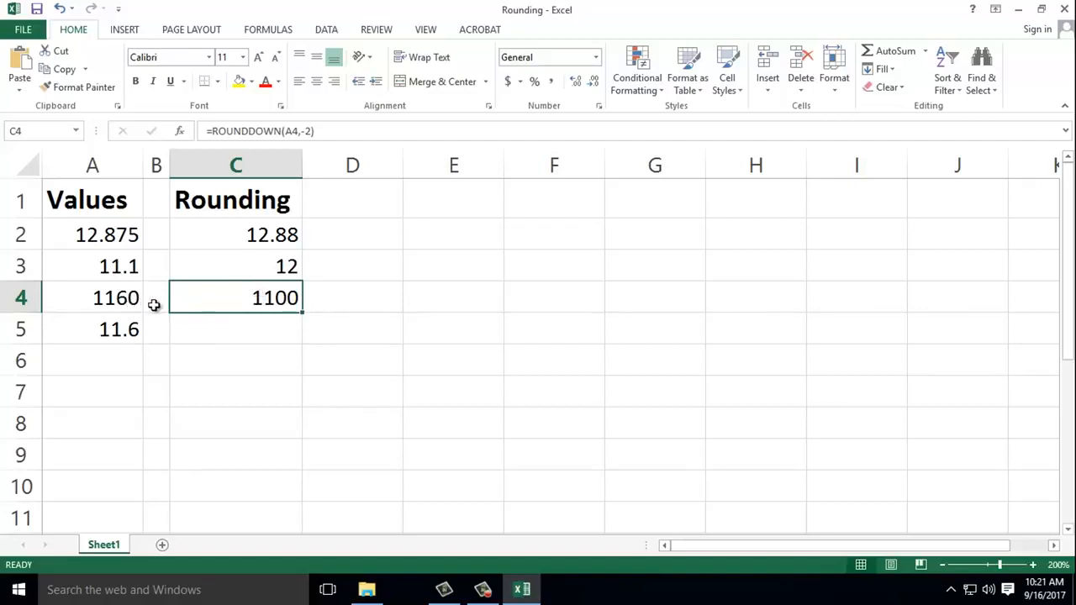
- Enter =MROUND(A5,0.5) in cell C5 to round the value in A5 to the nearest multiple of 0.5
{"action": "left_click", "coordinate": [249, 330]}
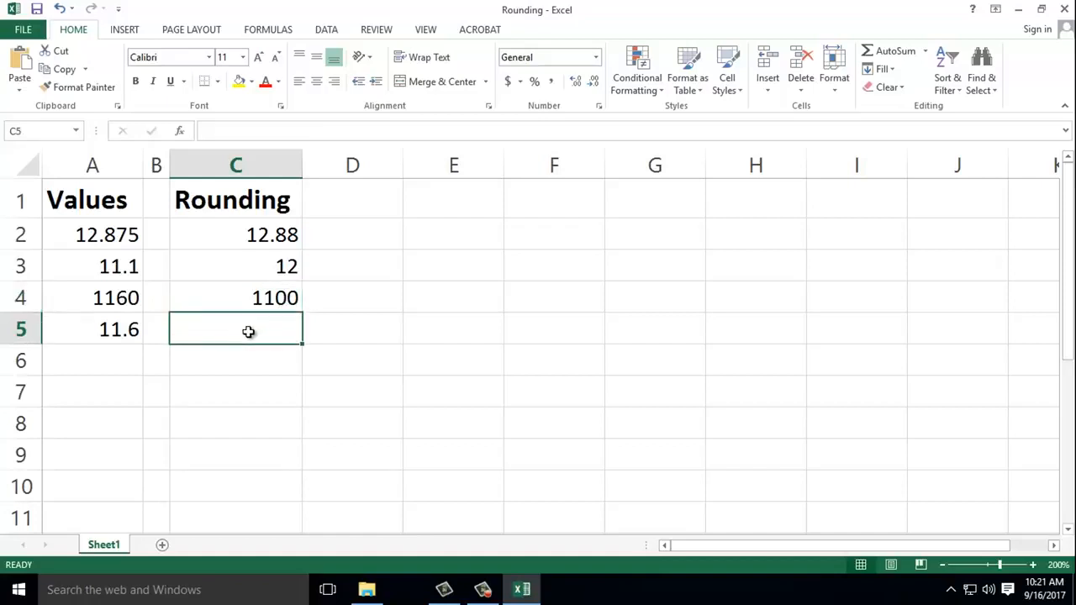
{"action": "type", "text": "="}
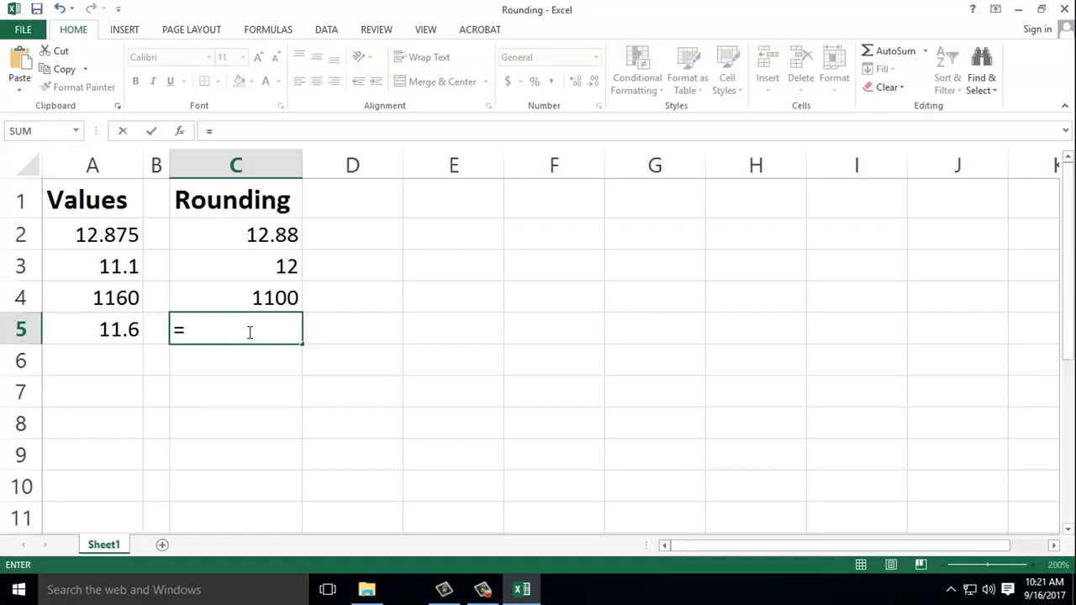
{"action": "type", "text": "MROUND("}
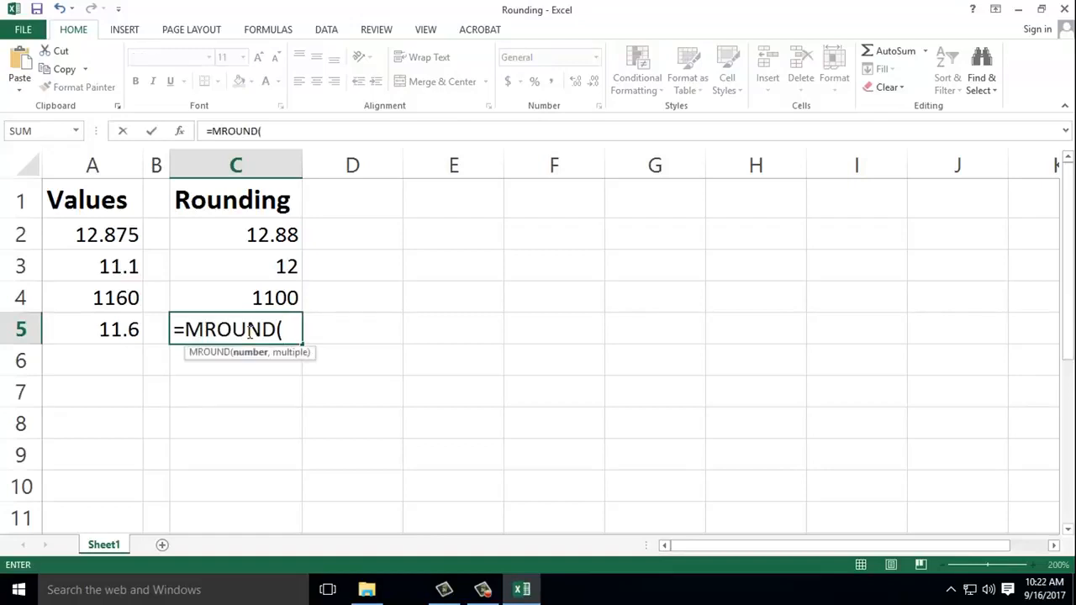
{"action": "left_click", "coordinate": [117, 329]}
{"action": "type", "text": ",0.58"}
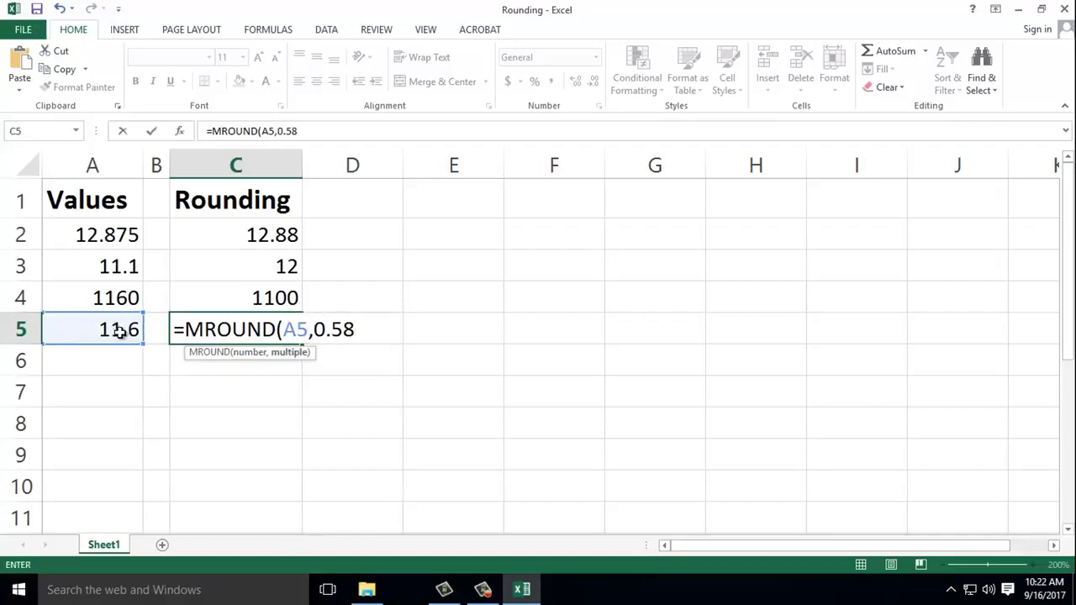
{"action": "key", "text": "BackSpace"}
{"action": "type", "text": ")"}
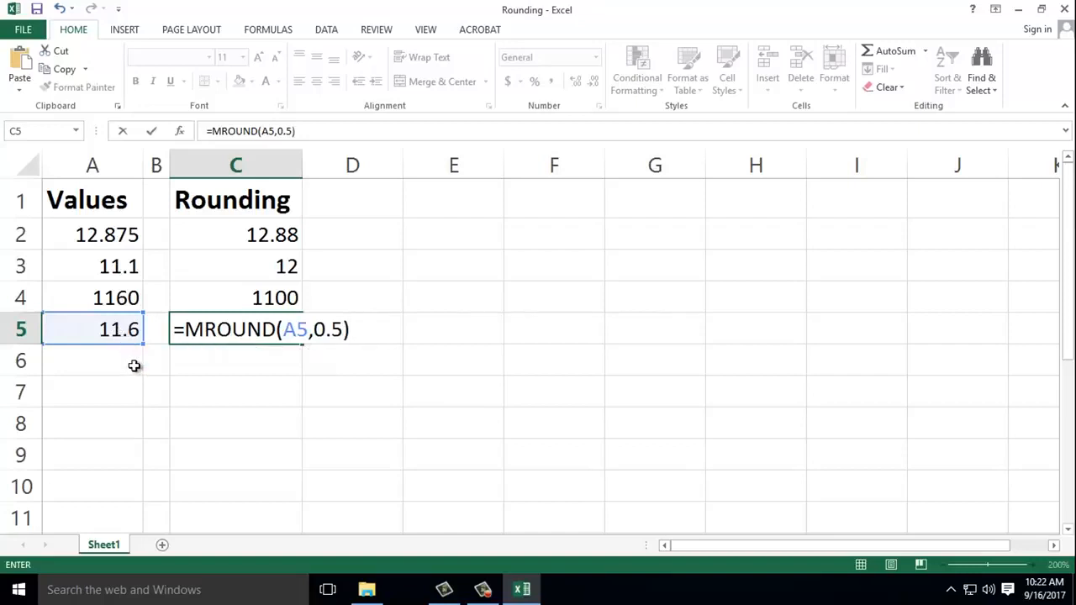
{"action": "key", "text": "Return"}
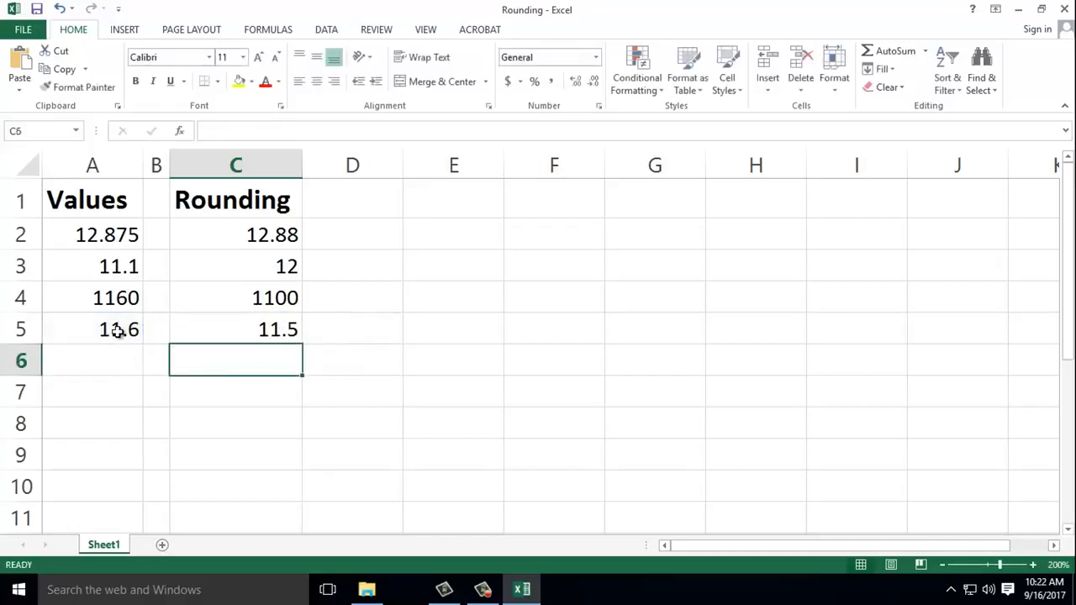
{"action": "left_click", "coordinate": [242, 327]}
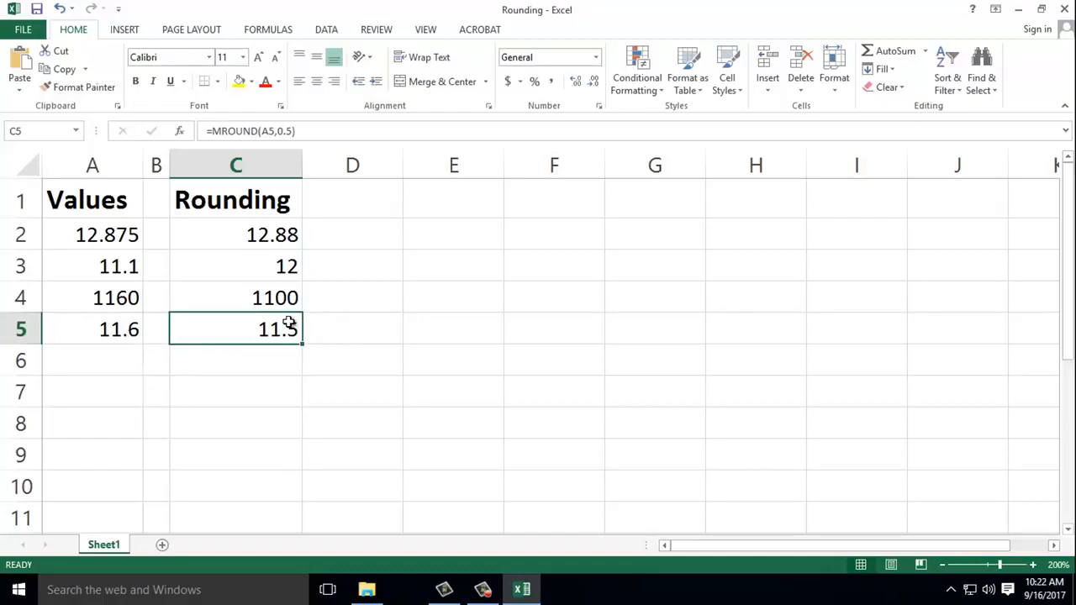
- Set the multiple in the MROUND formula in cell C5 to 6
{"action": "double_click", "coordinate": [229, 329]}
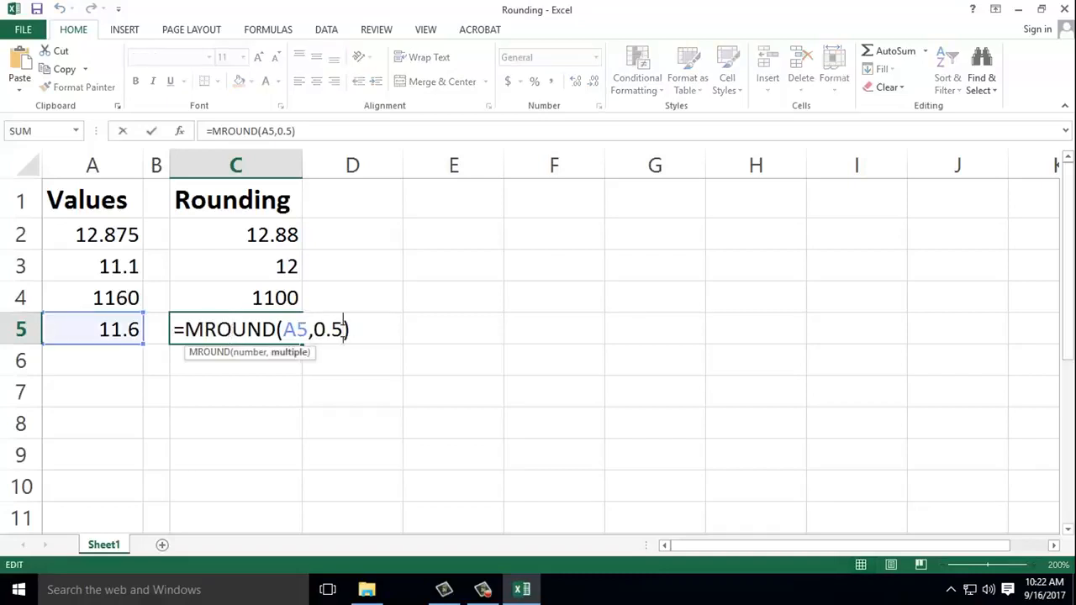
{"action": "key", "text": "BackSpace"}
{"action": "key", "text": "BackSpace"}
{"action": "key", "text": "BackSpace"}
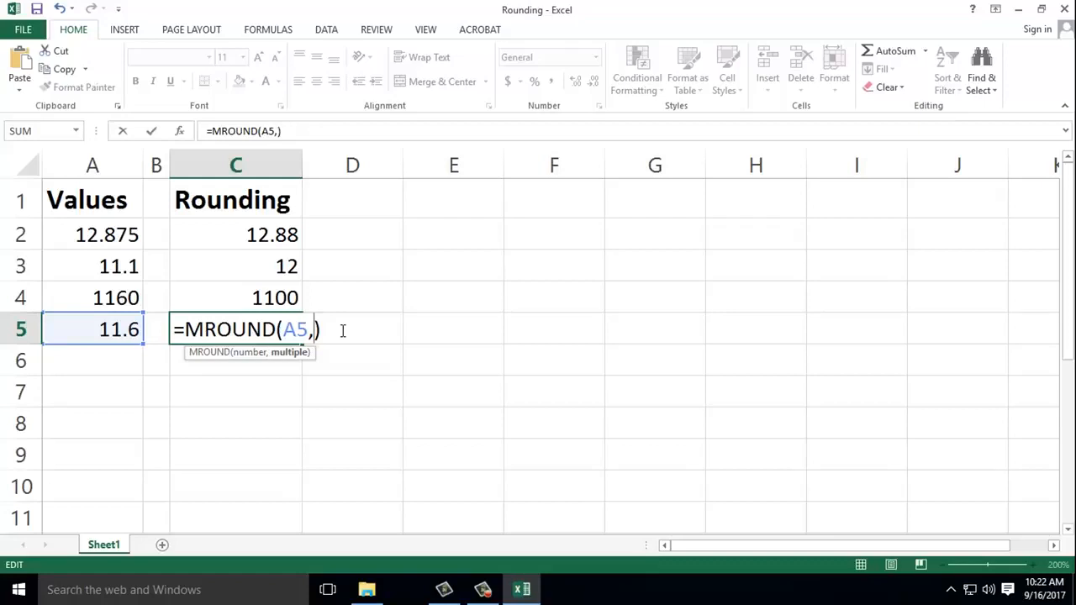
{"action": "type", "text": "6"}
{"action": "key", "text": "Return"}
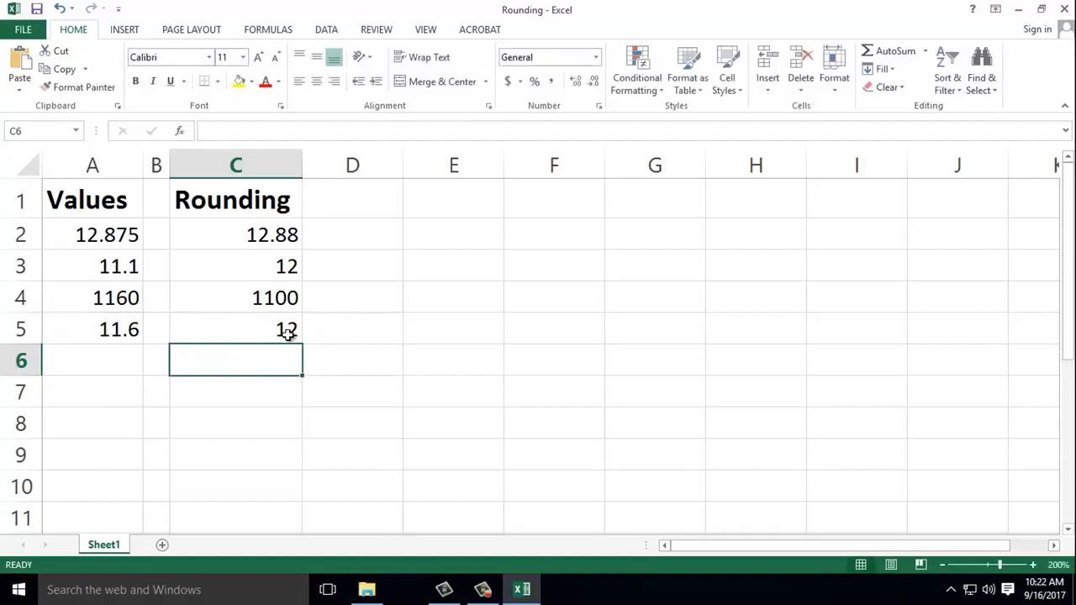
- Compare the original value in cell A5 with its MROUND result in cell C5
{"action": "left_click", "coordinate": [132, 331]}
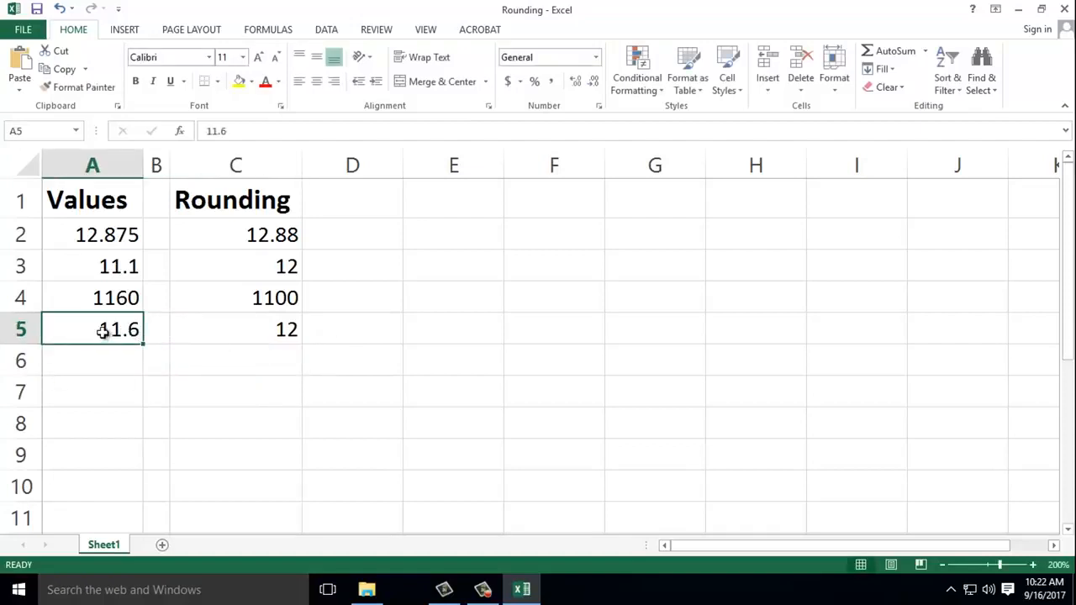
{"action": "left_click", "coordinate": [281, 332]}
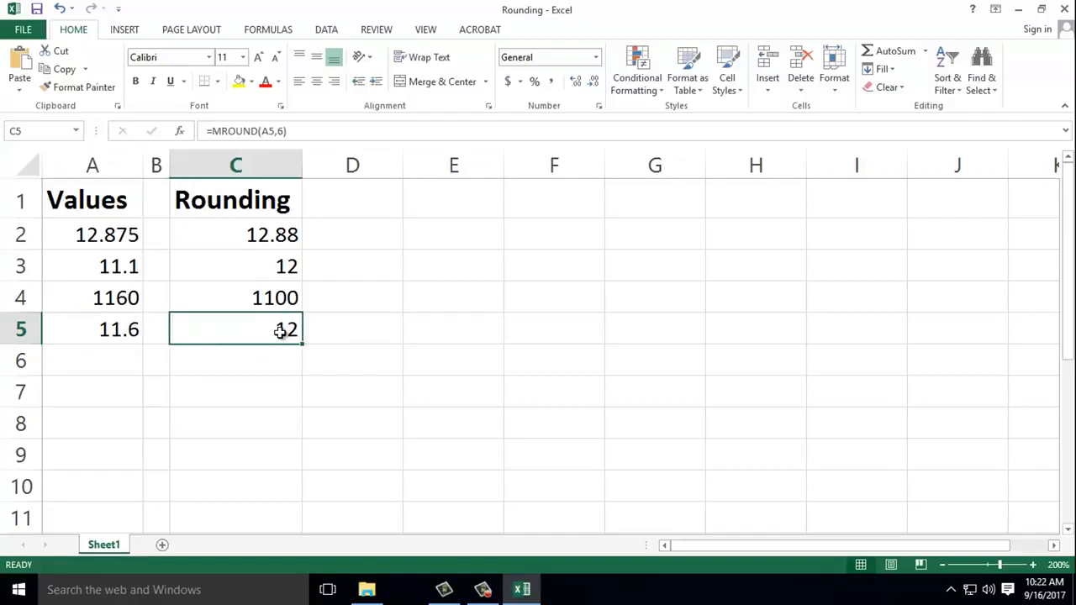
{"action": "left_click", "coordinate": [117, 334]}
{"action": "left_click", "coordinate": [240, 339]}
{"action": "left_click", "coordinate": [140, 330]}
{"action": "left_click", "coordinate": [250, 321]}
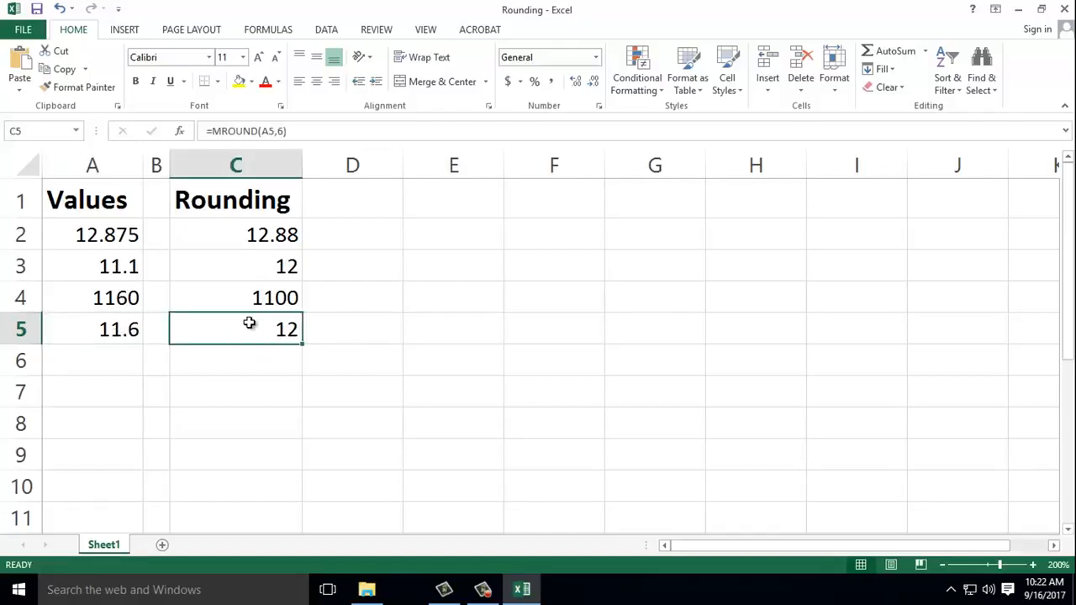